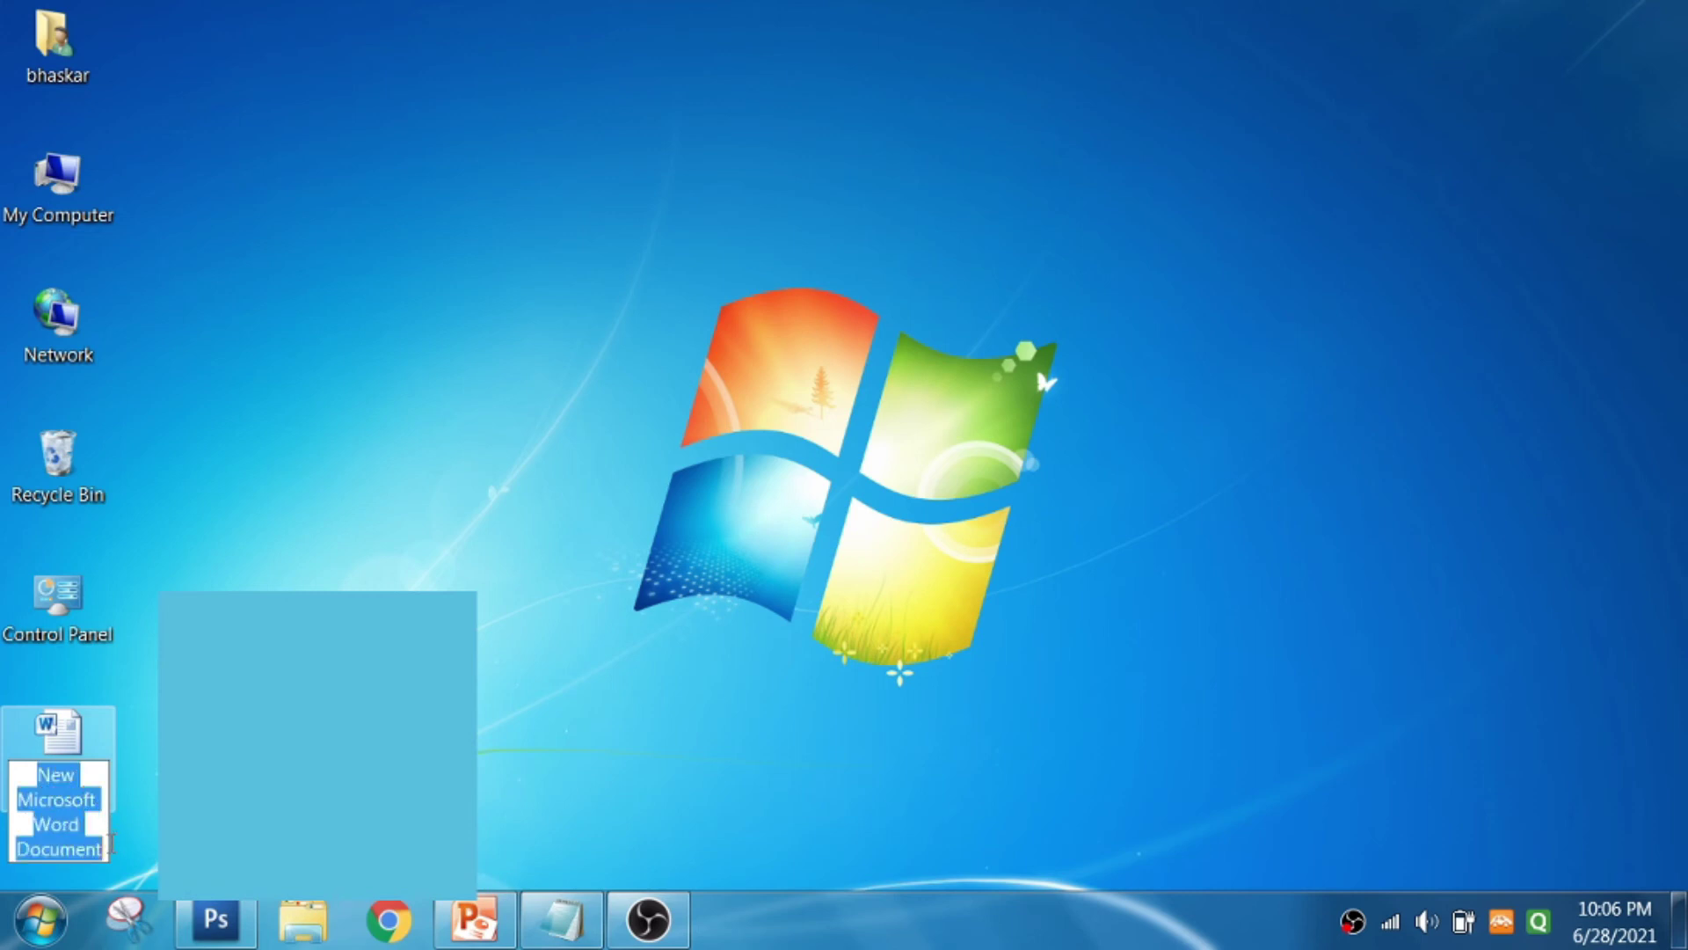
Name the new Word file on the desktop "word document"
text(wor)
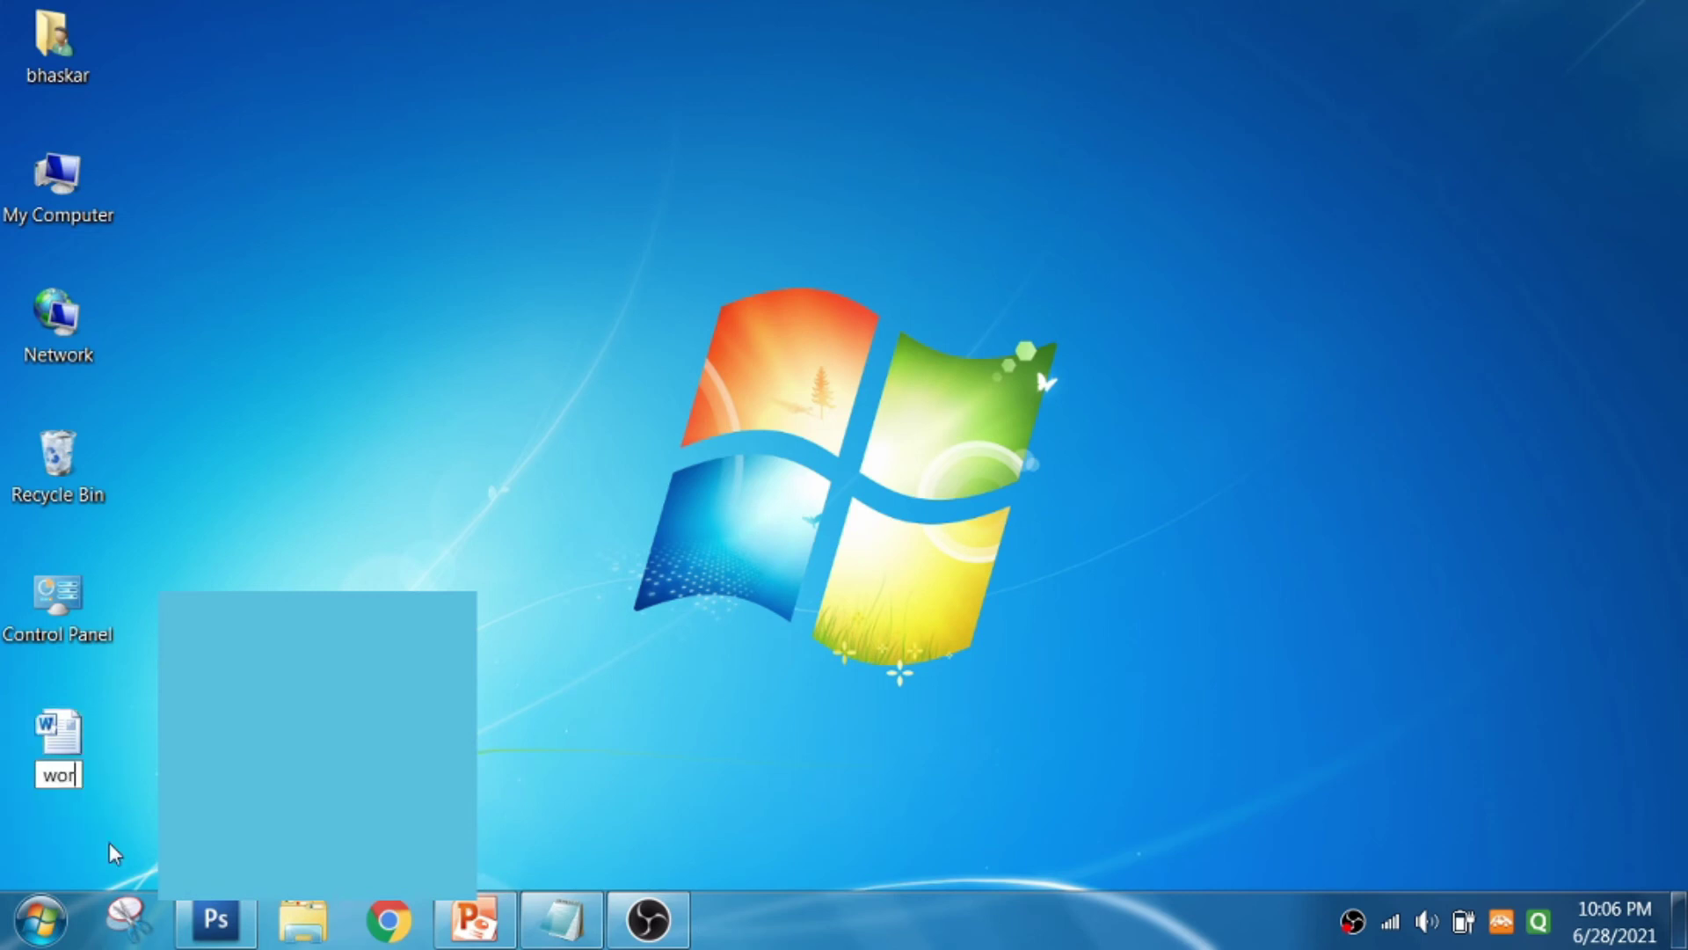
text(d docu)
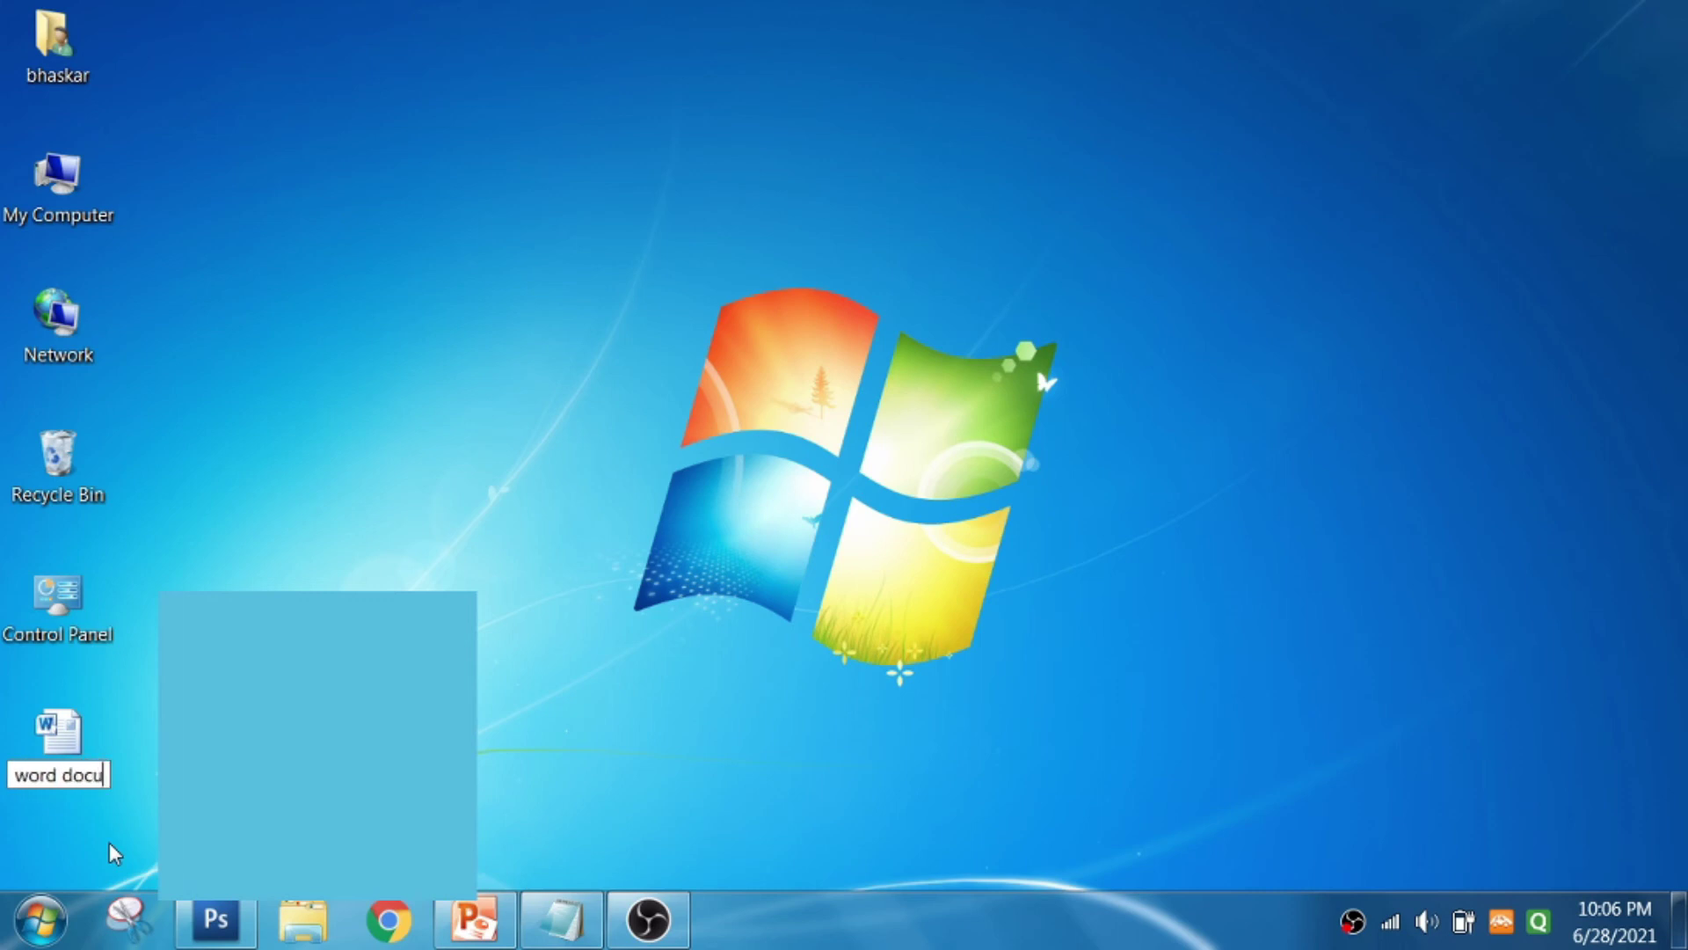
text(ment)
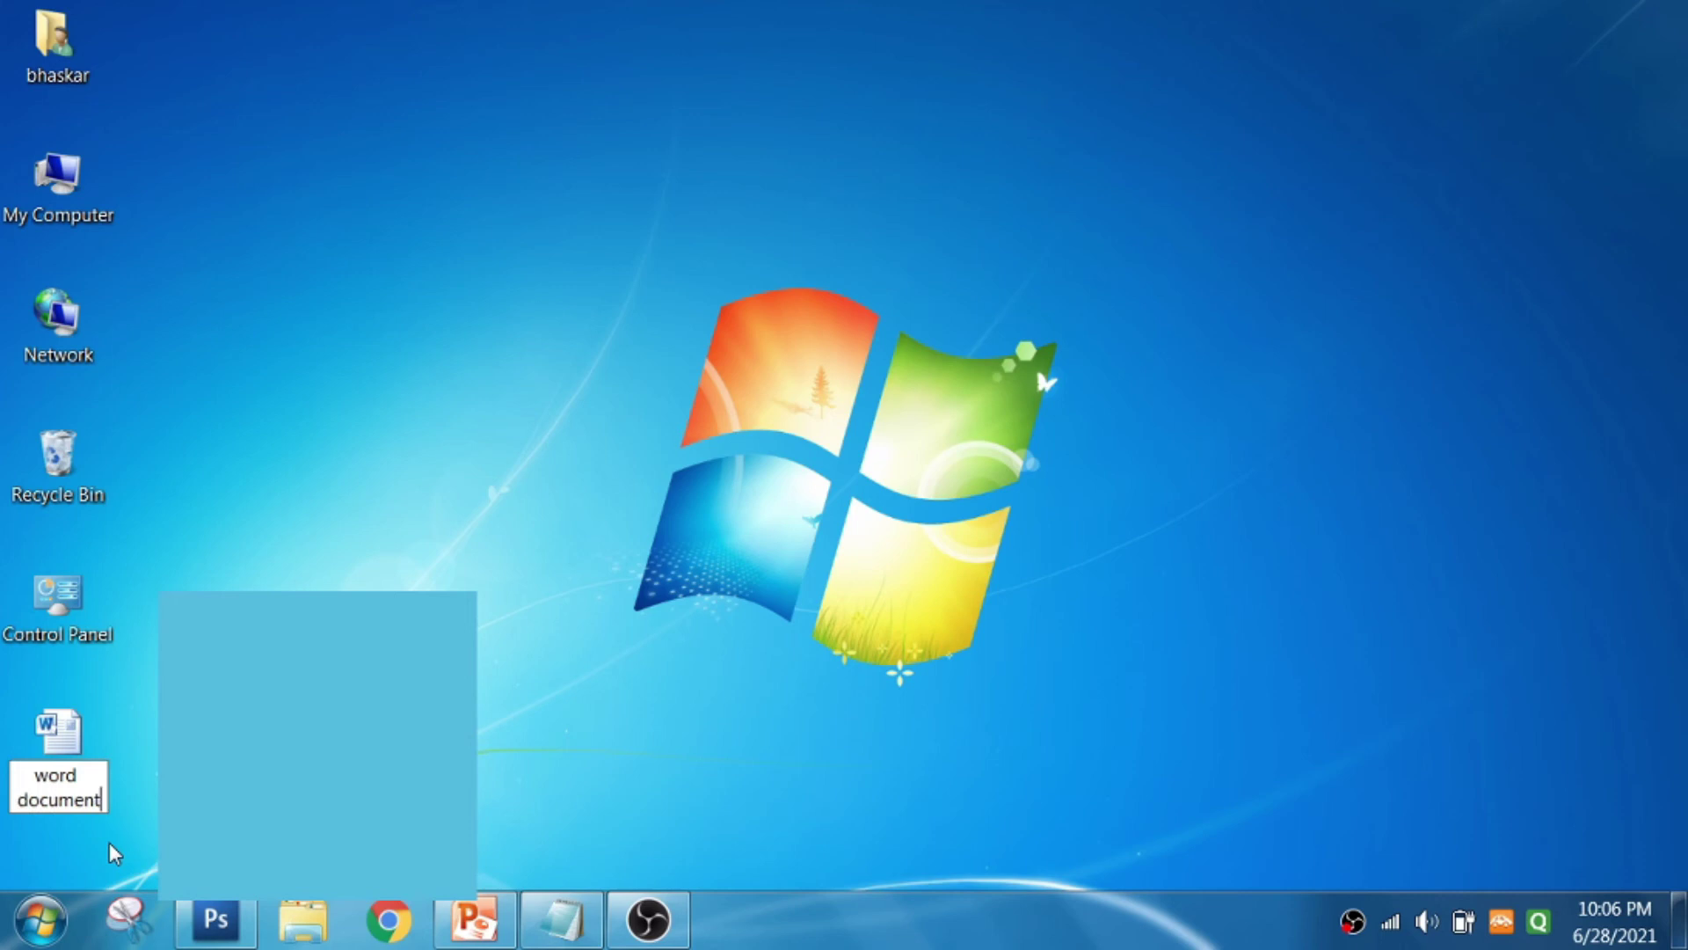
key(Return)
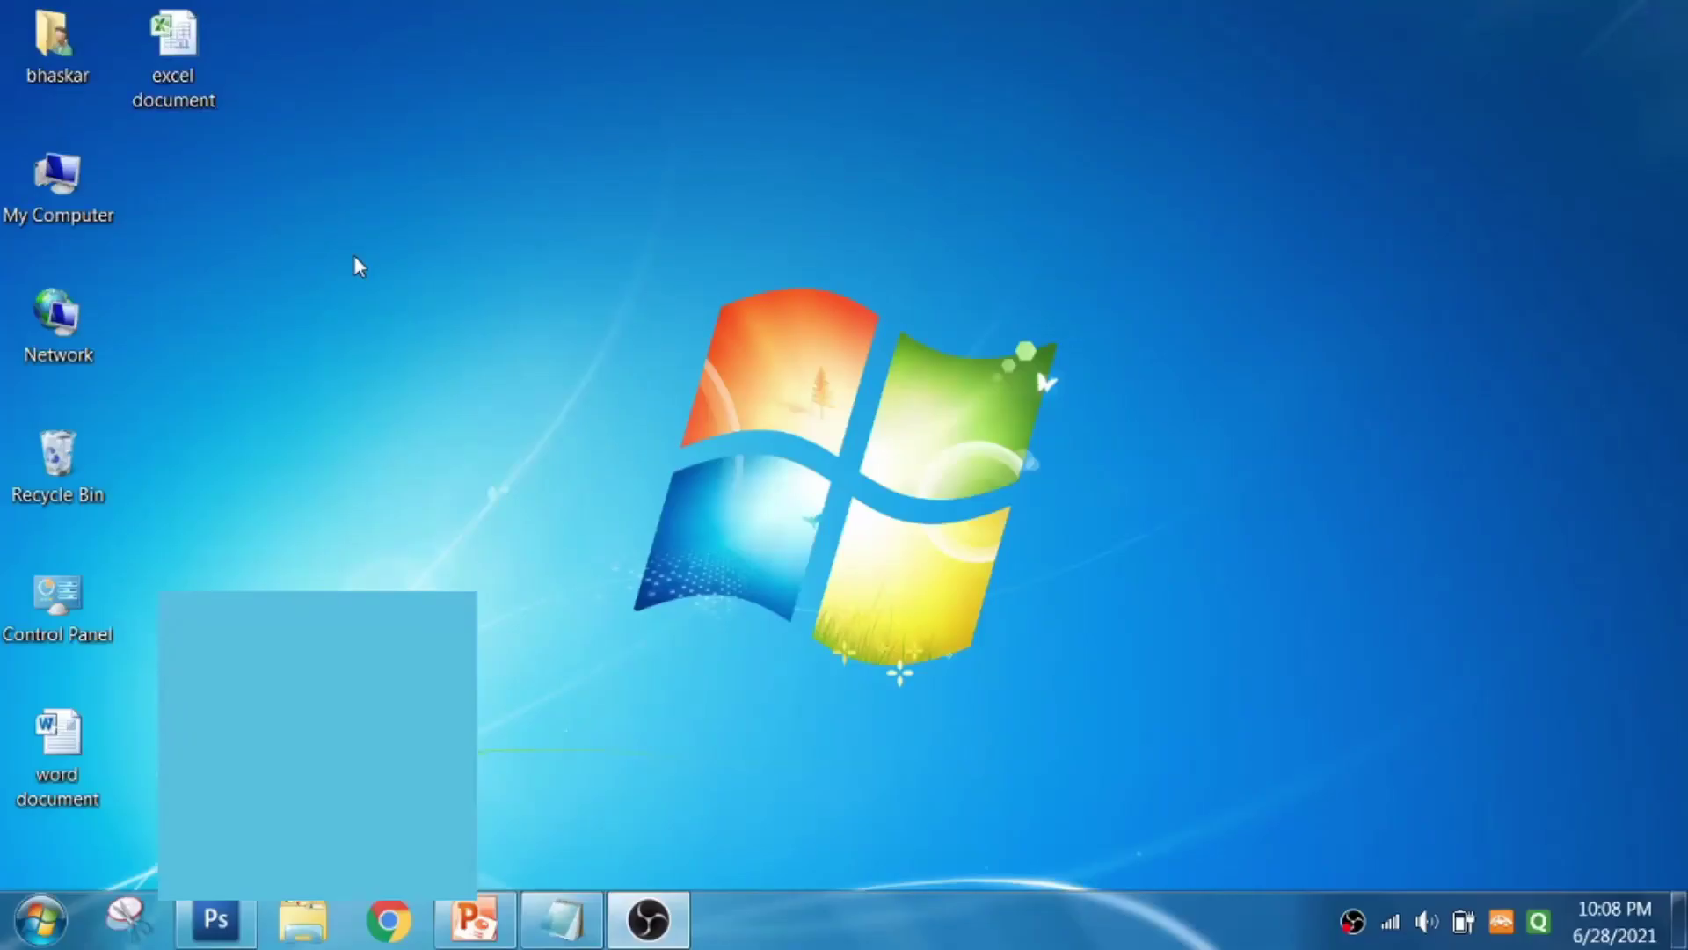
Create a desktop folder named with the person's name and title, and open it briefly to view its contents
right_click(353, 255)
mouse_move(412, 283)
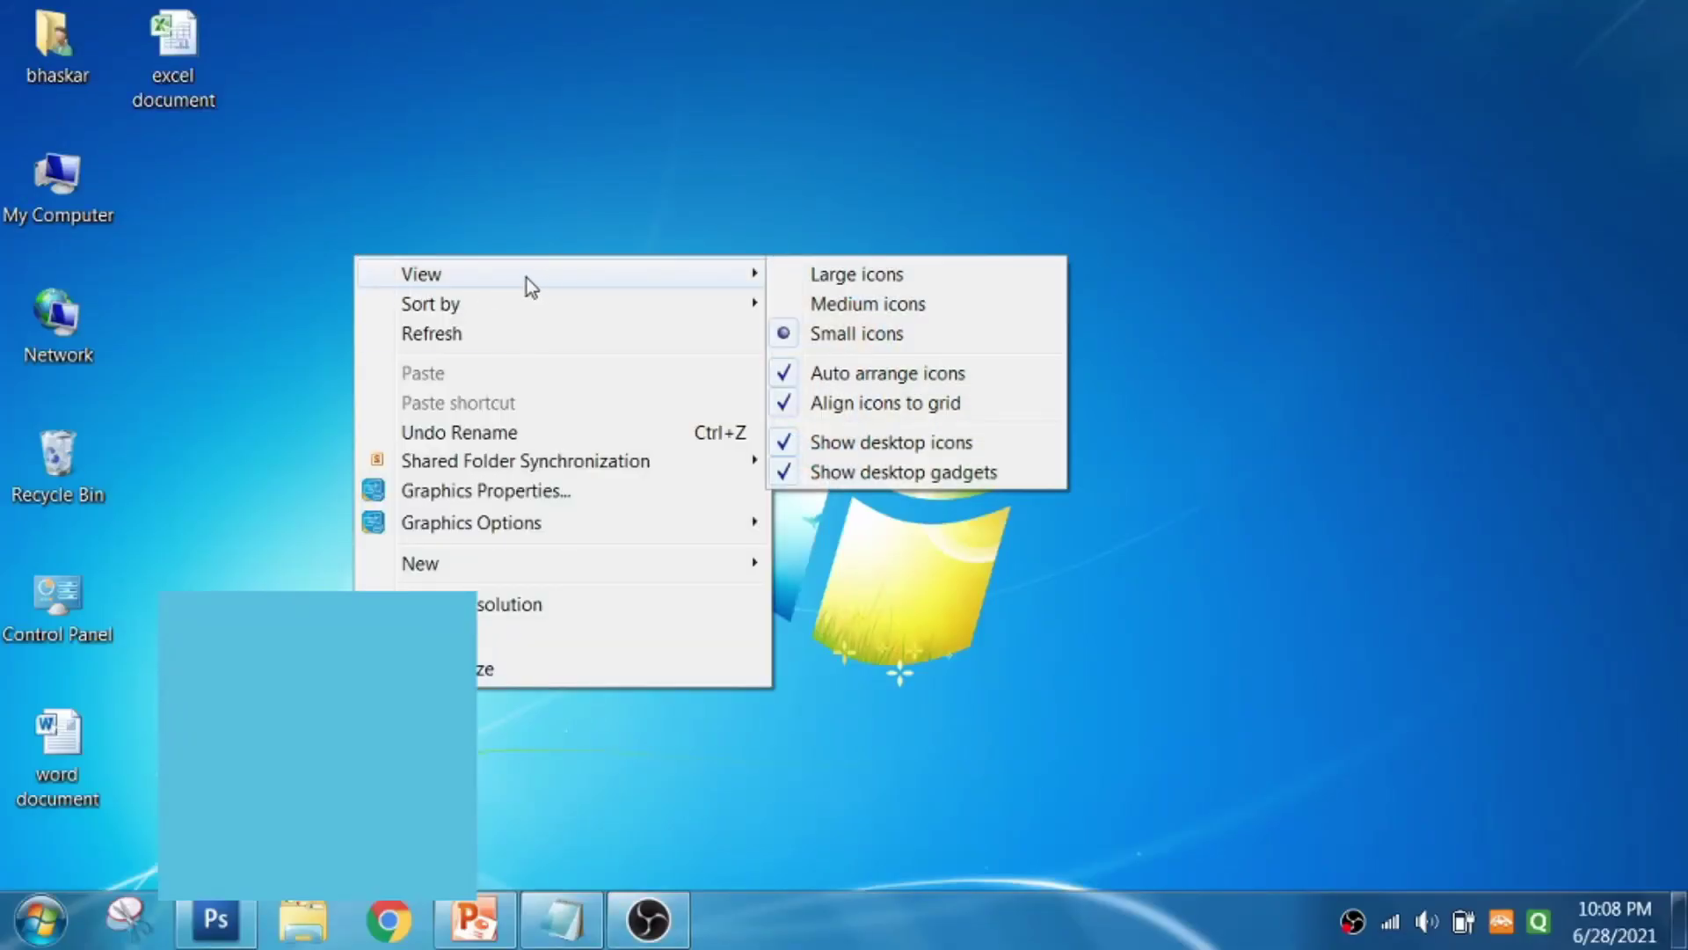
mouse_move(471, 563)
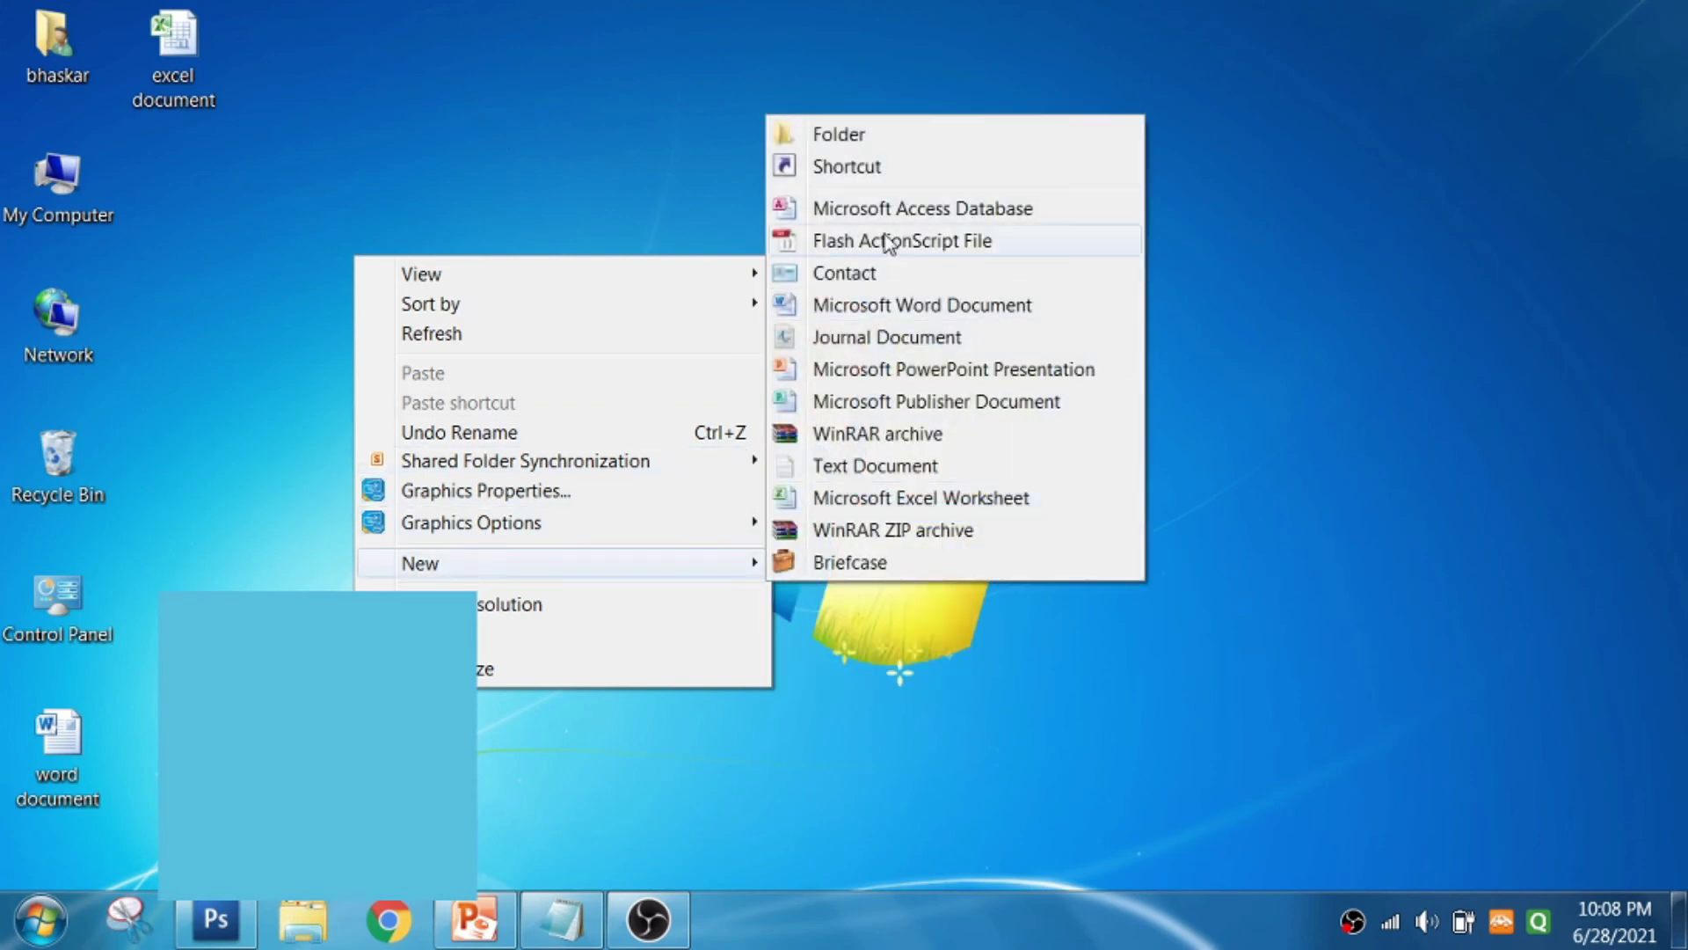
click(875, 133)
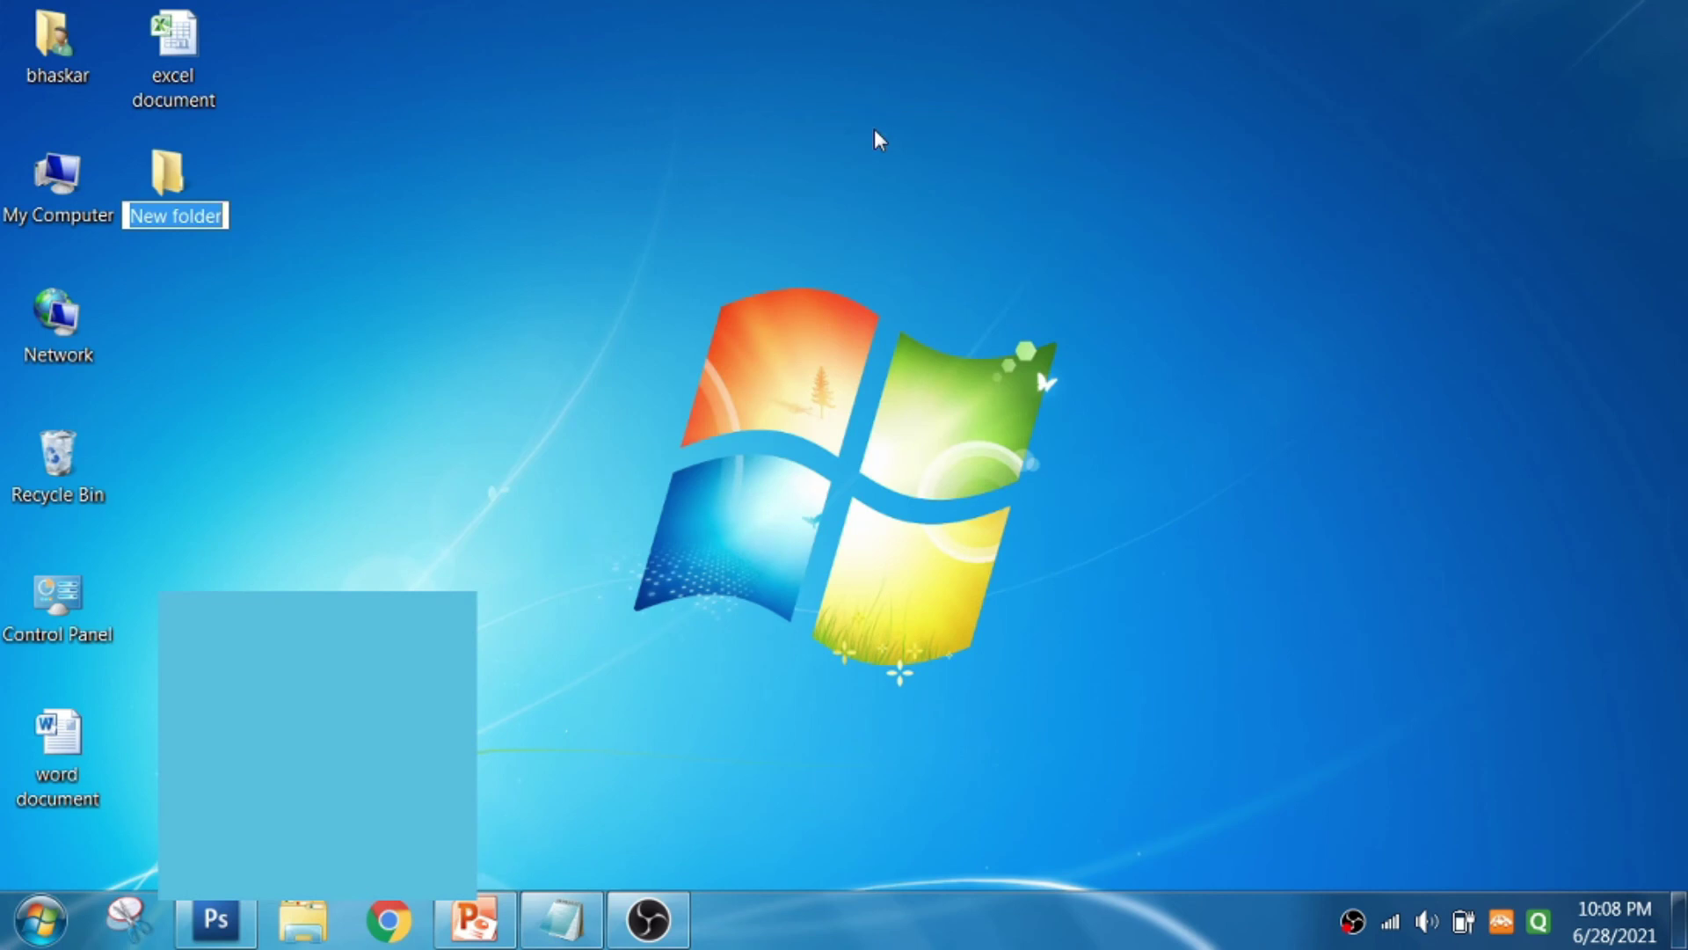
text(ng)
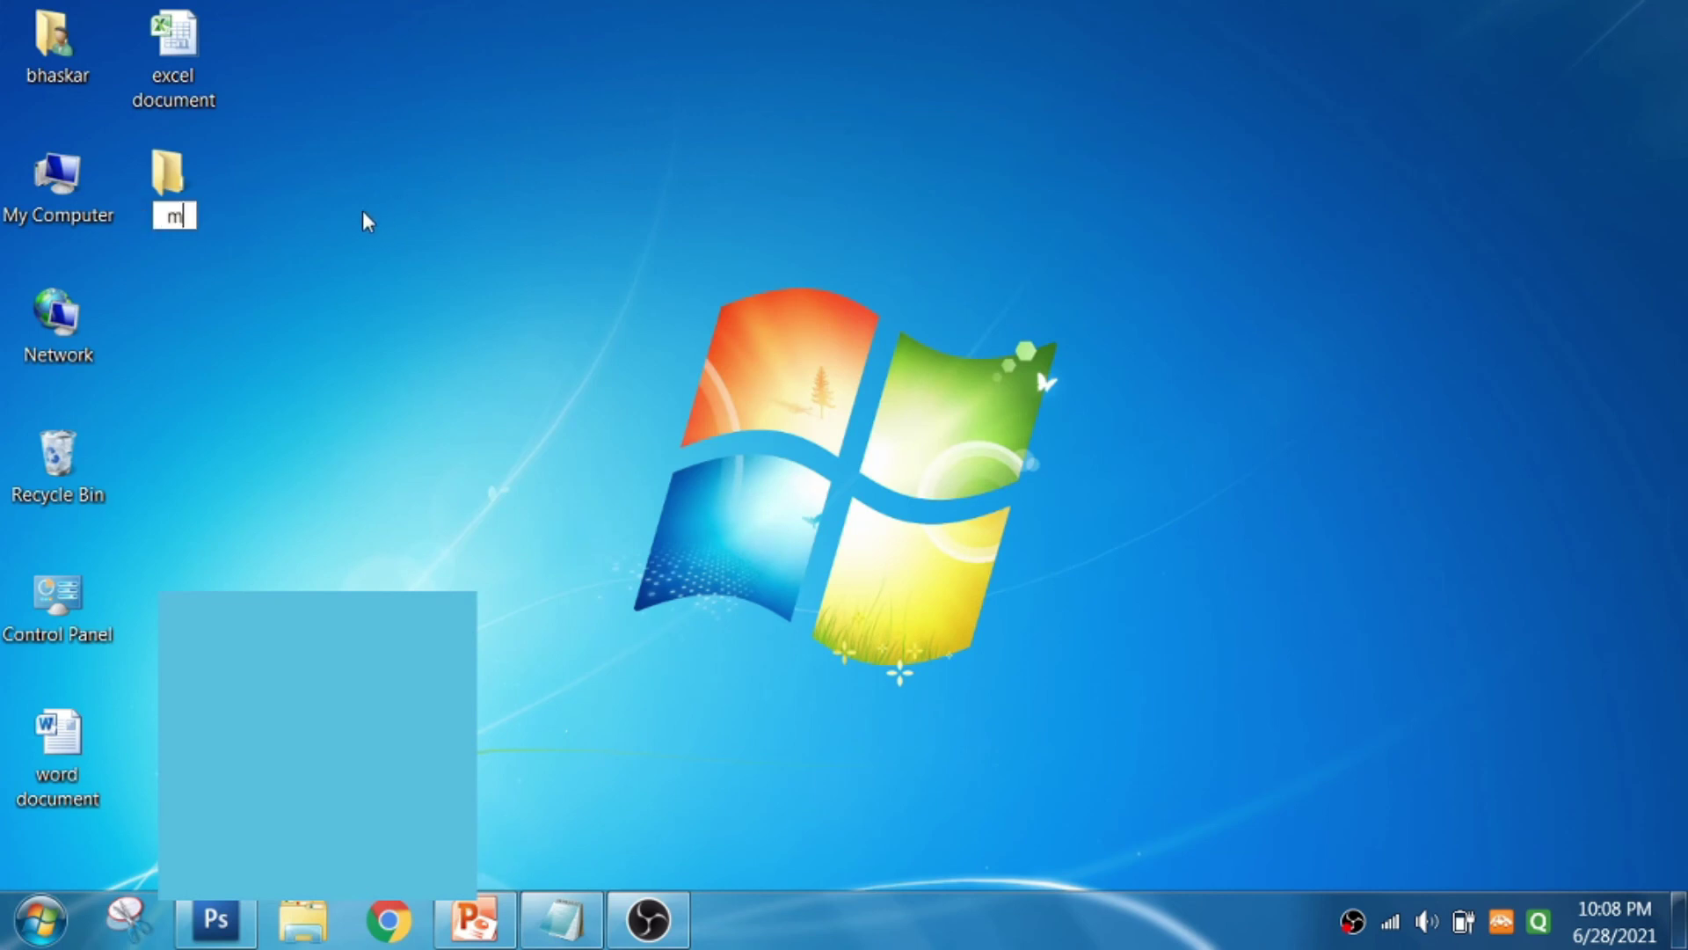
key(BackSpace)
key(BackSpace)
text(bhaskar )
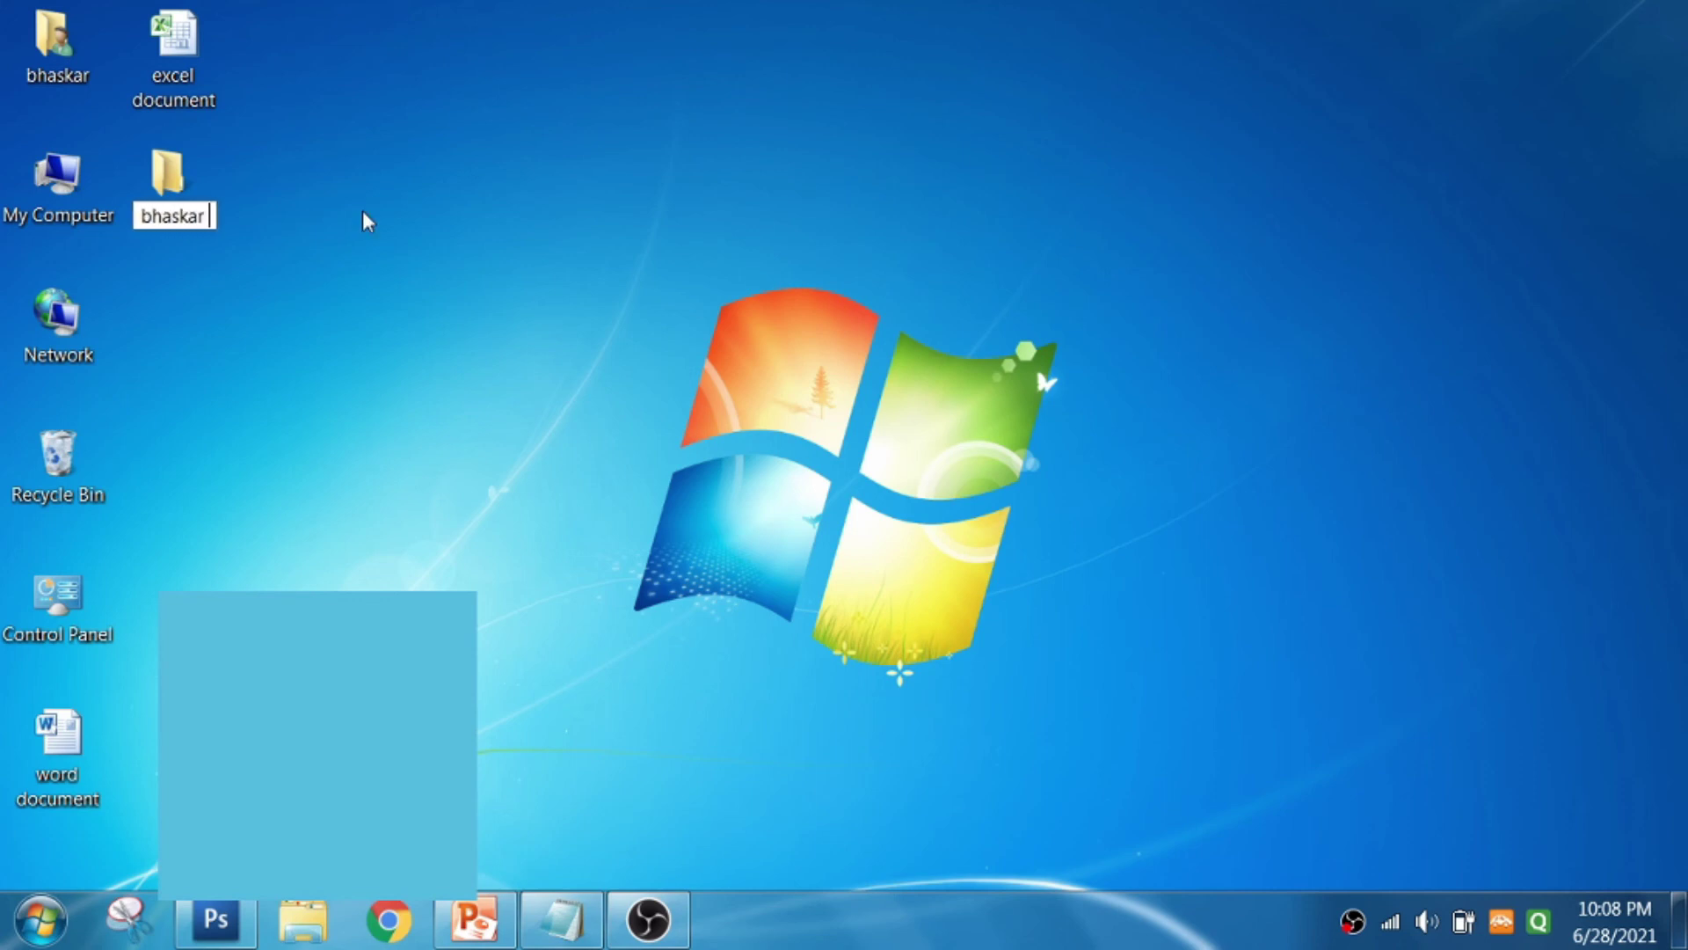
text(Sir)
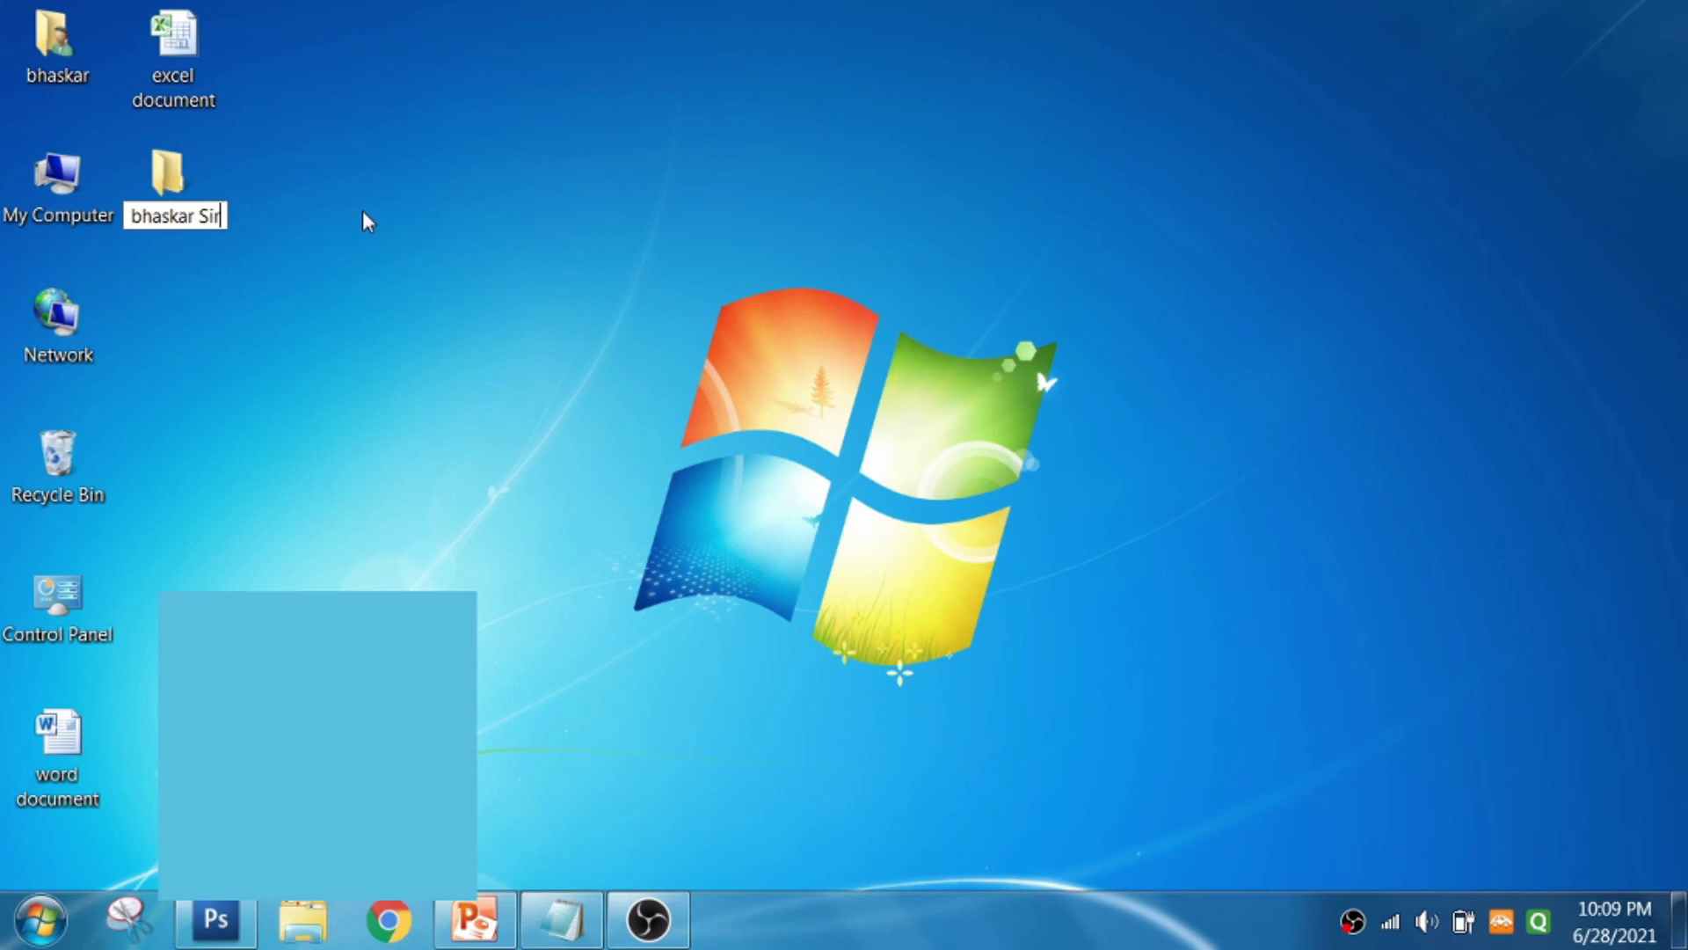
key(Return)
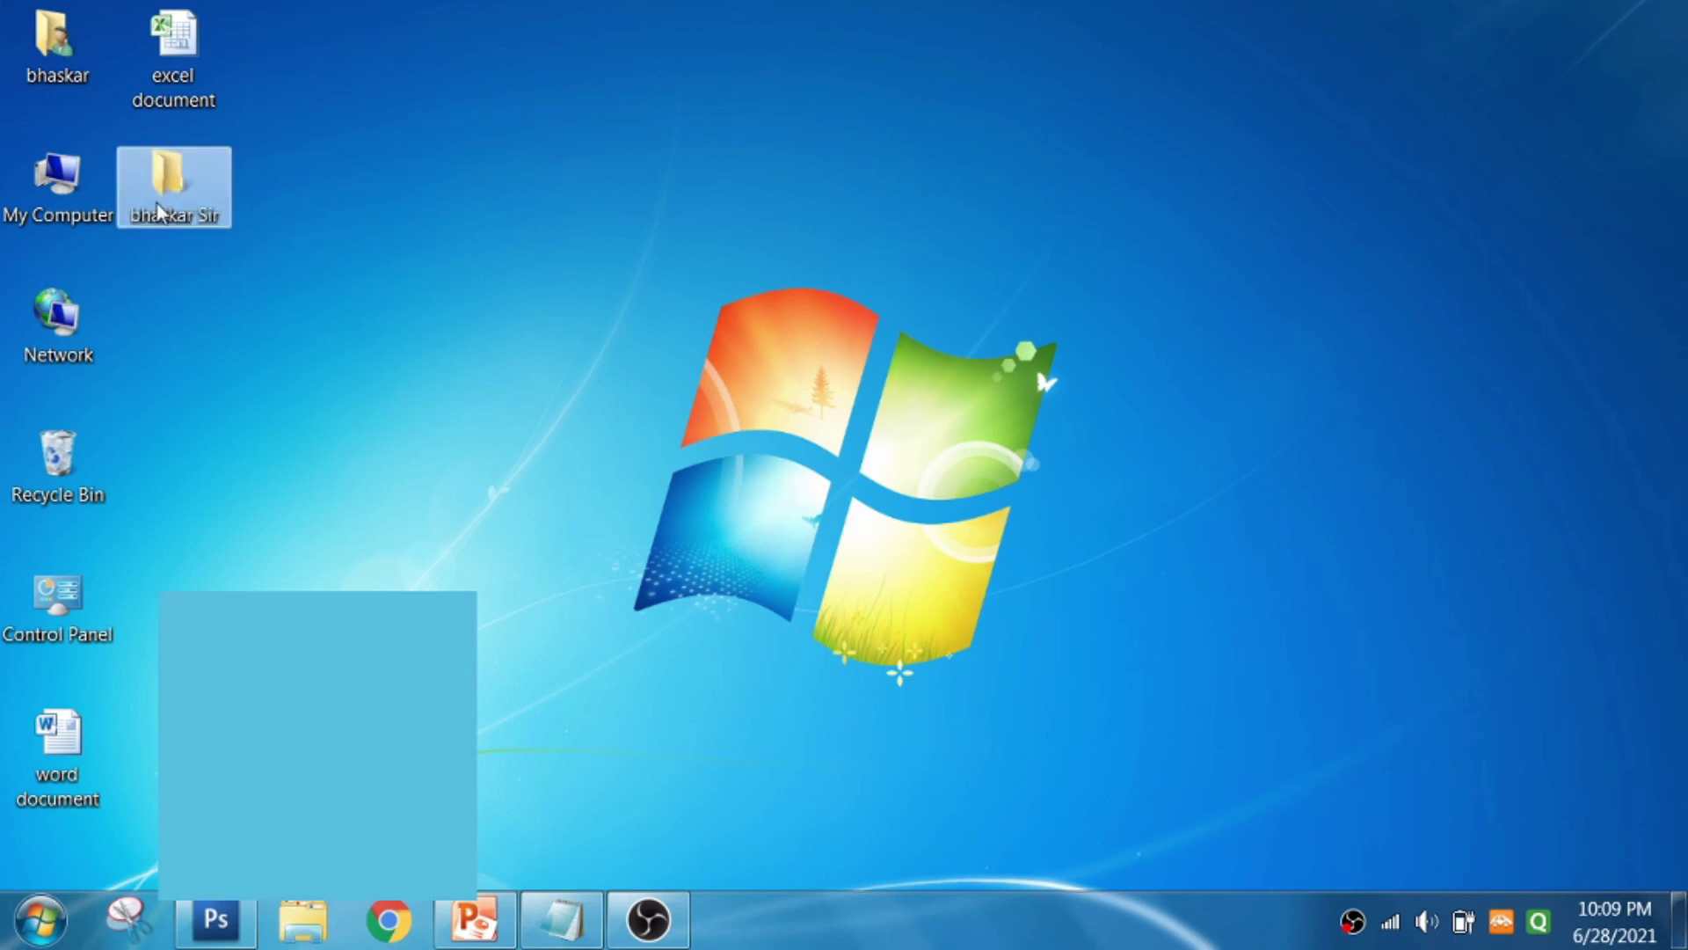
double_click(159, 211)
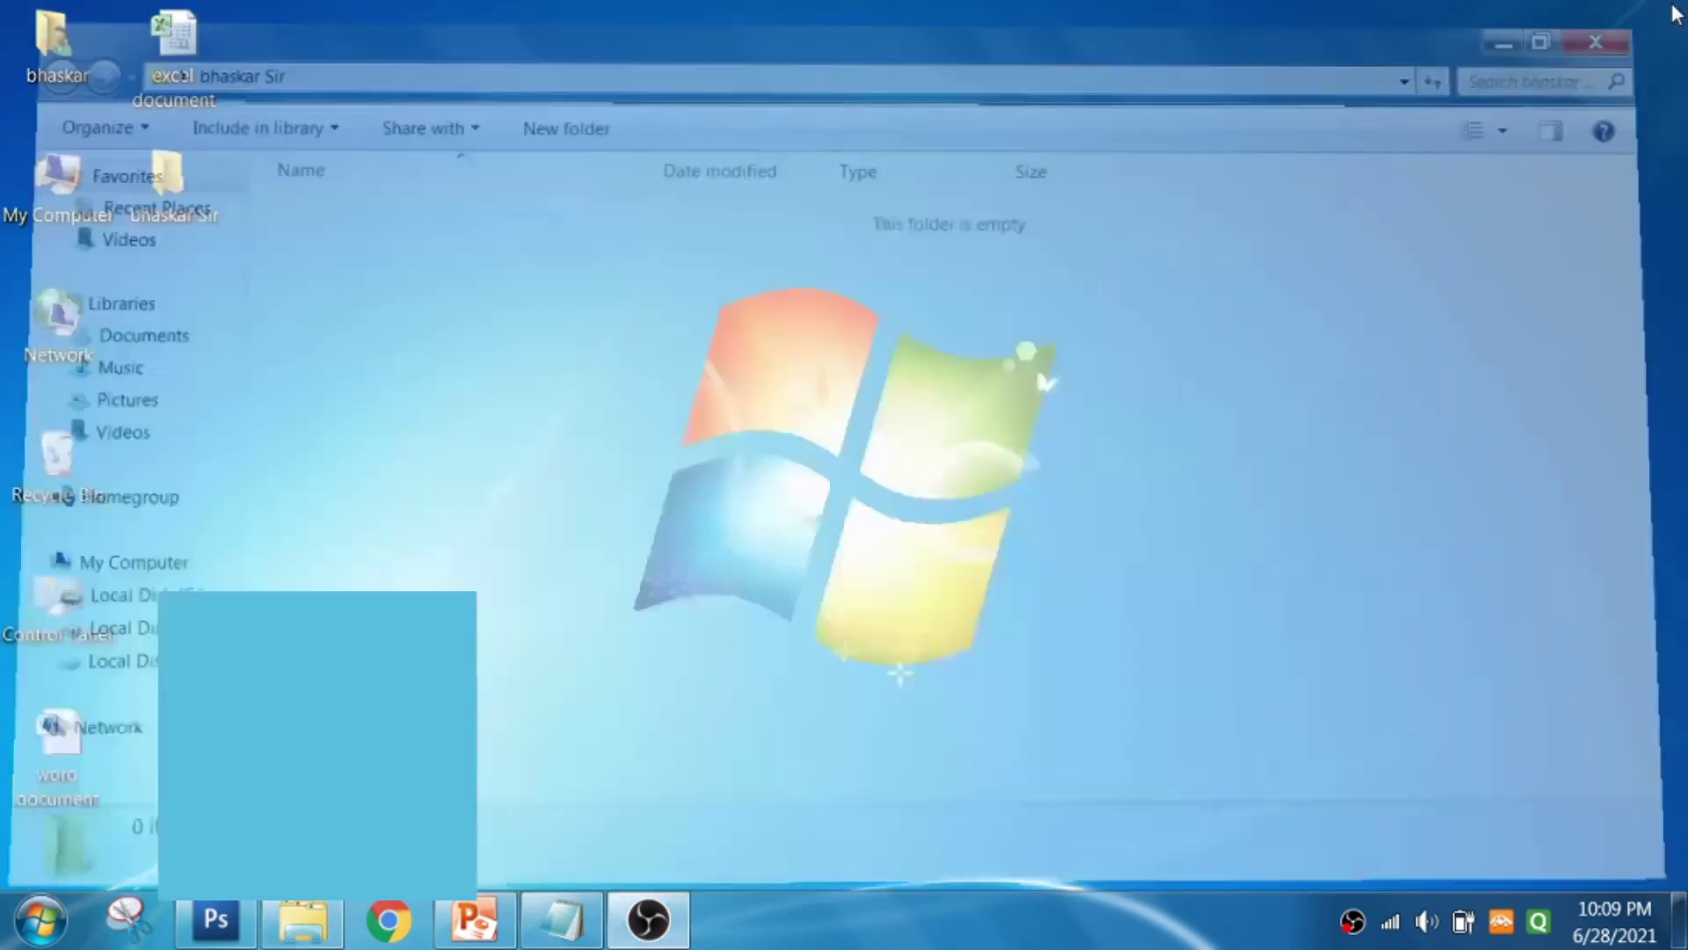
click(1544, 18)
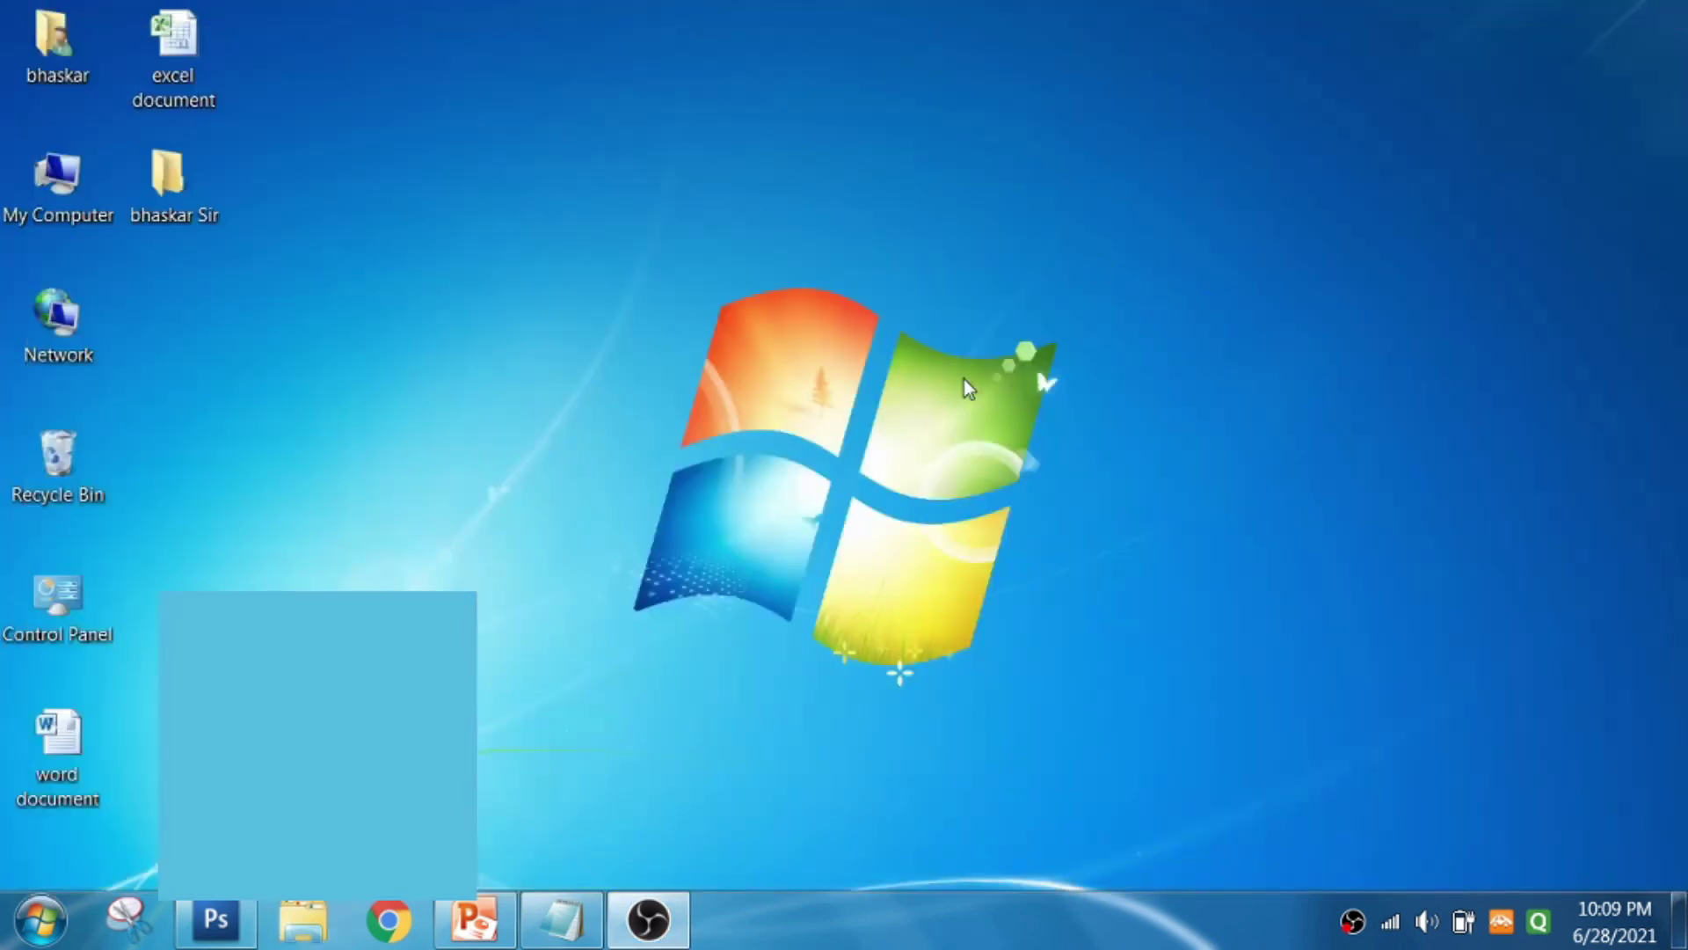
Copy the "word document" file from the desktop into the folder named after the person, and close the folder
click(71, 730)
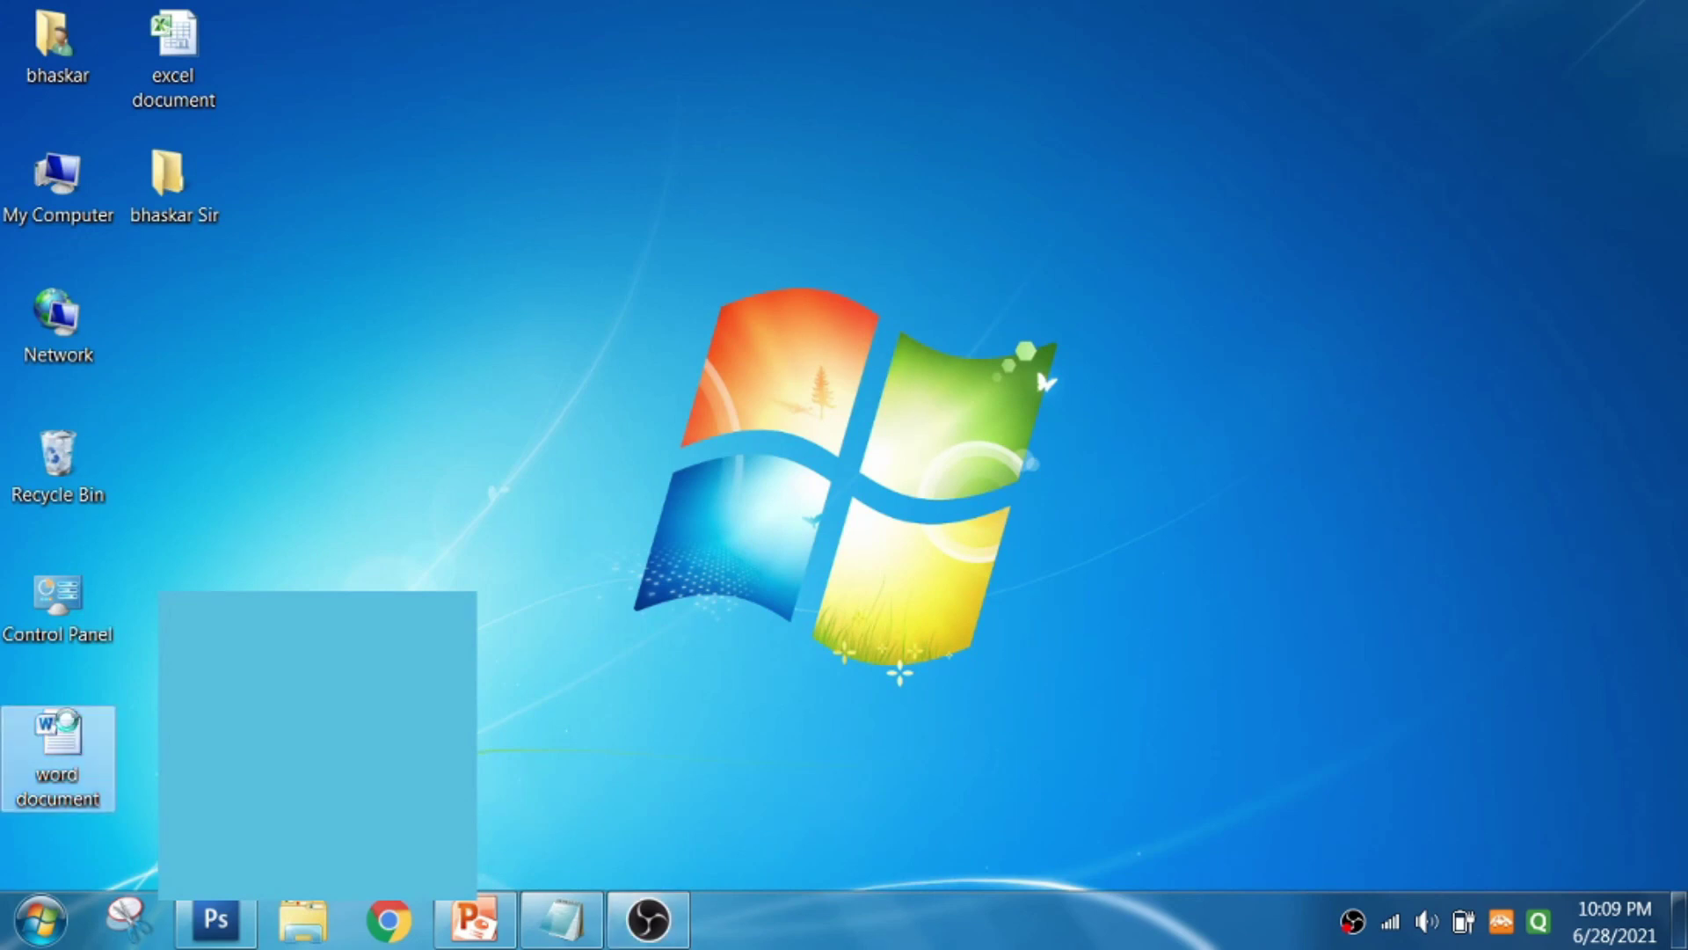
right_click(70, 729)
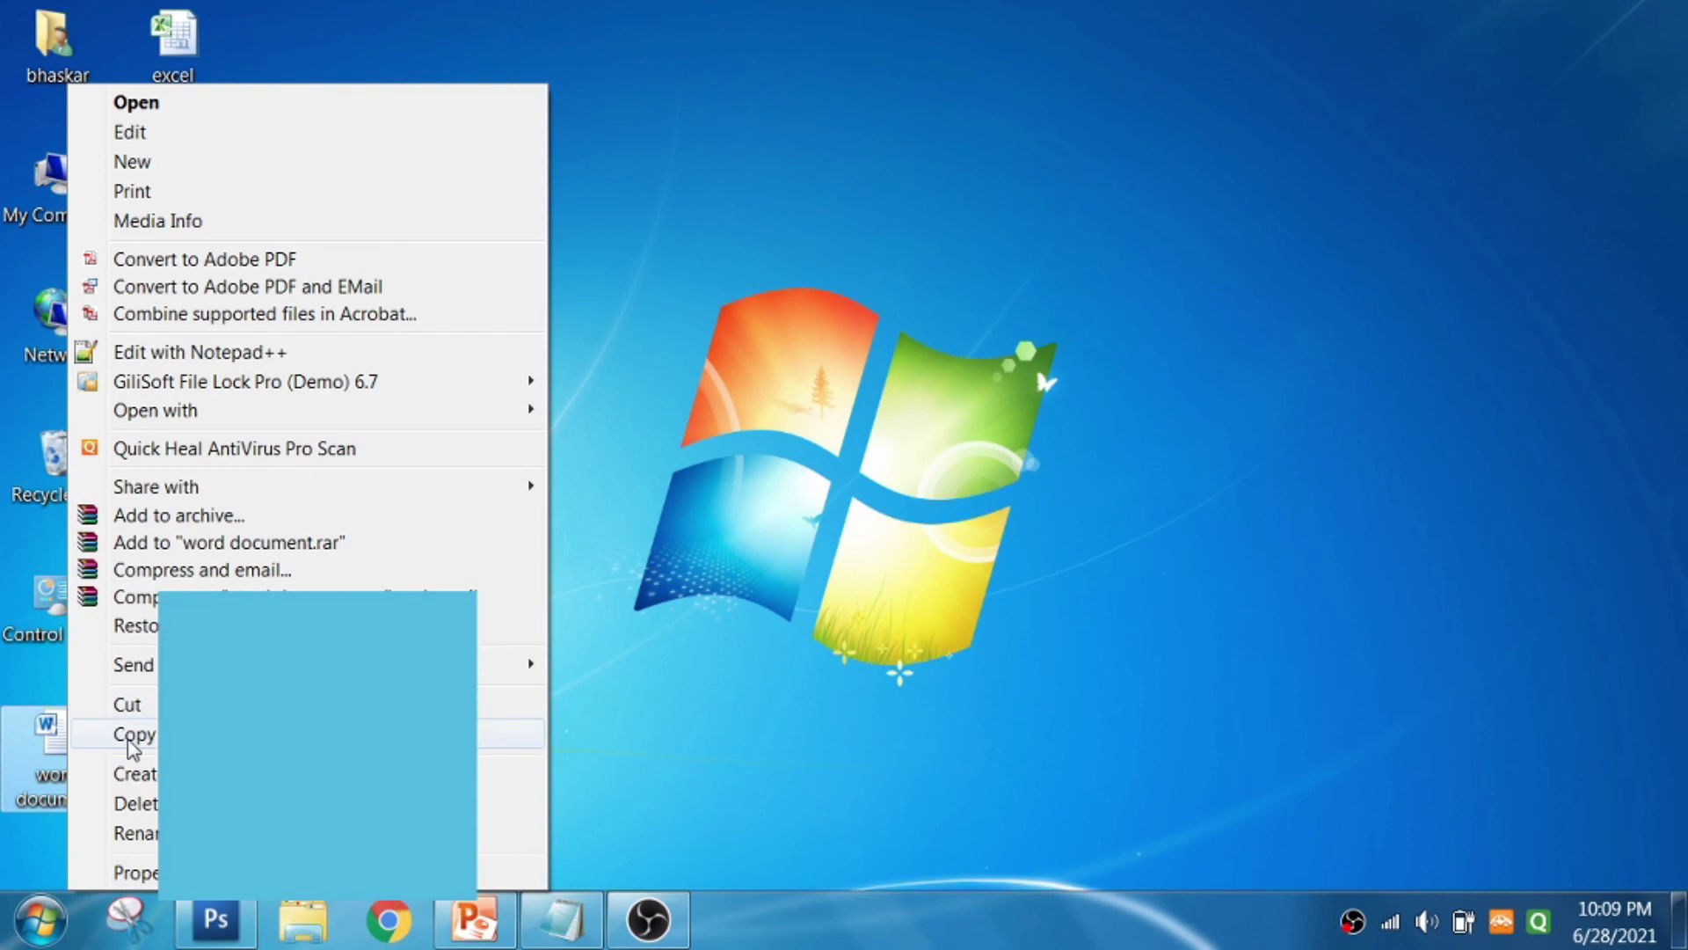
click(132, 747)
click(151, 195)
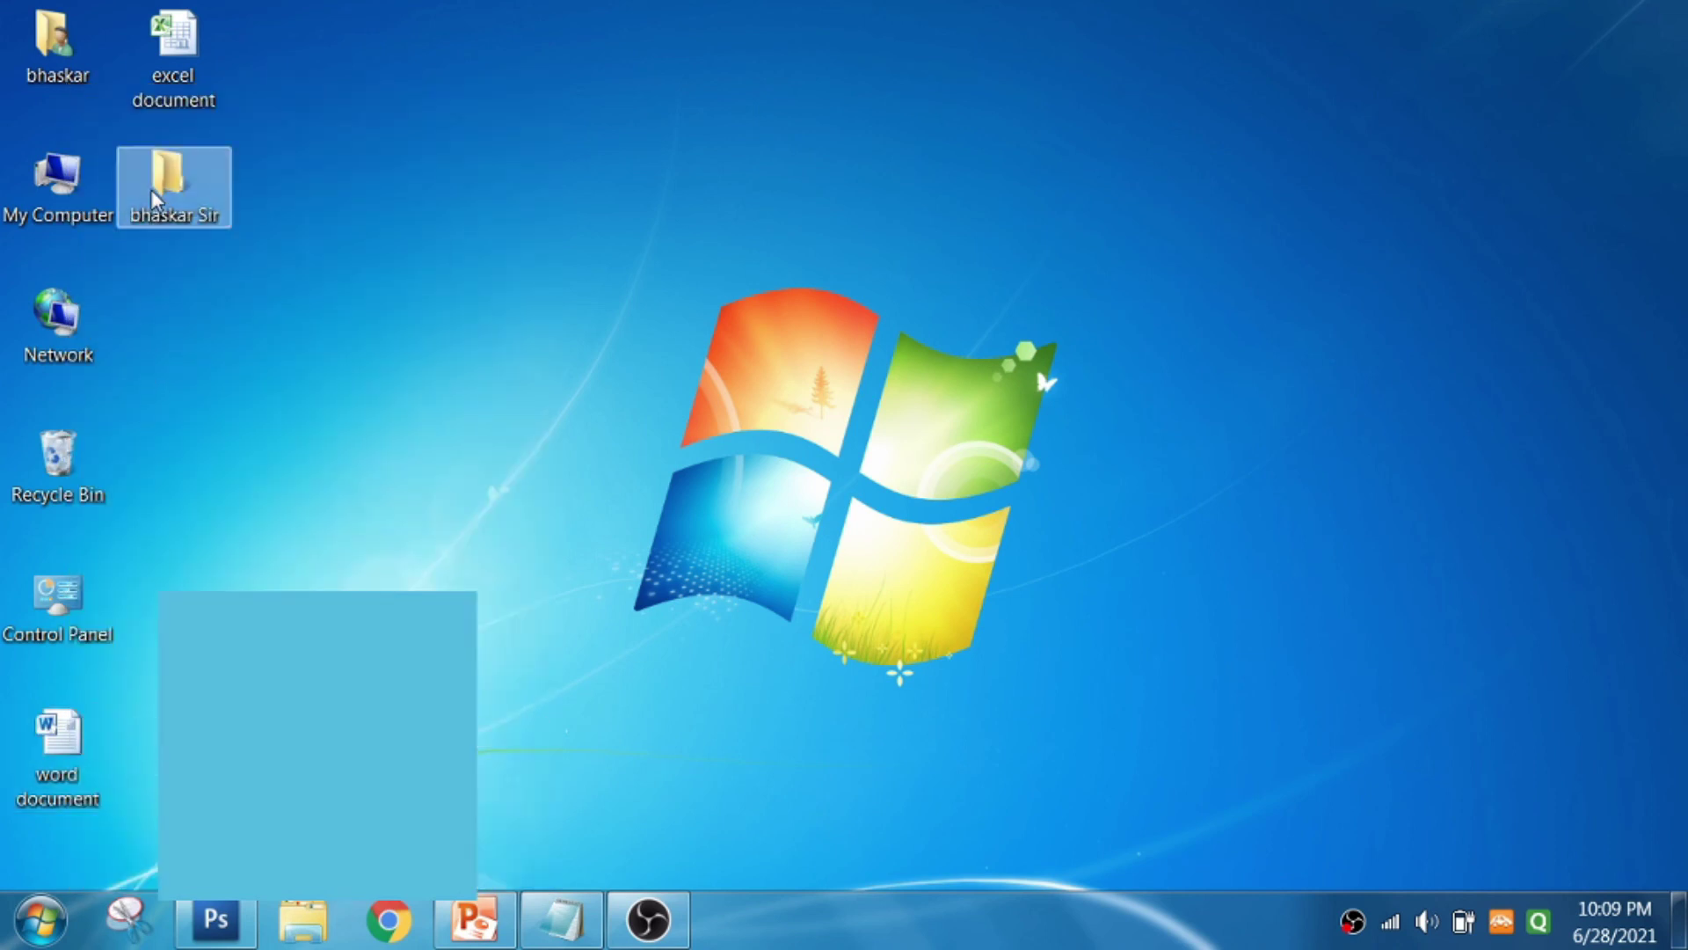
double_click(150, 188)
right_click(360, 281)
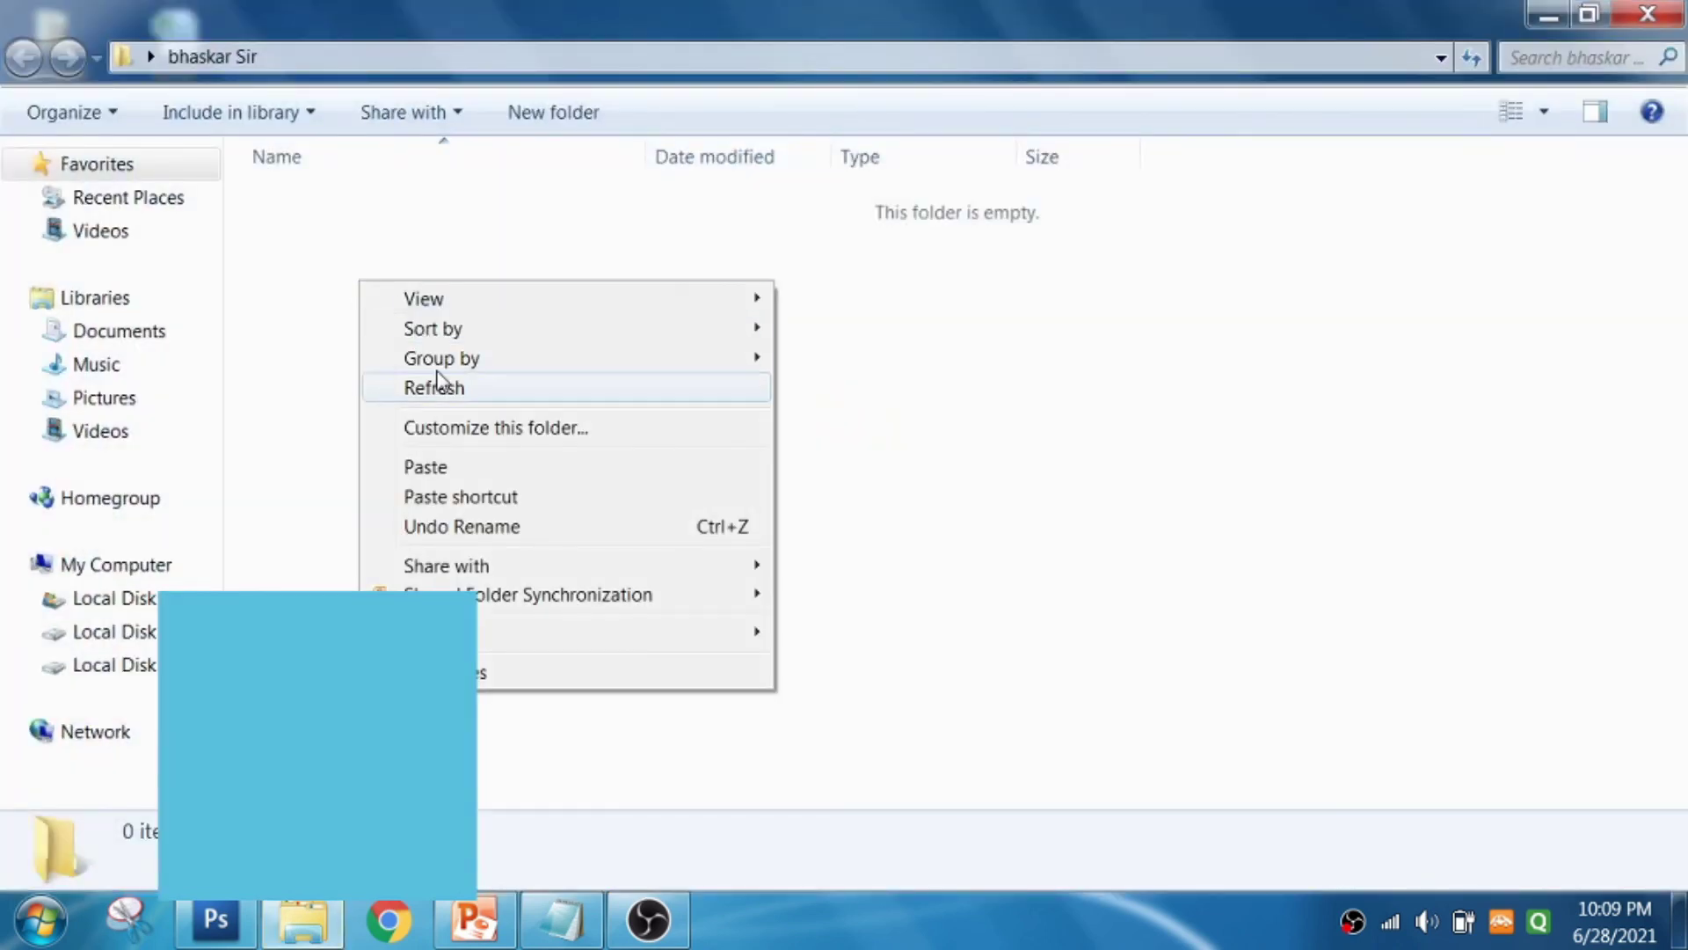
click(460, 471)
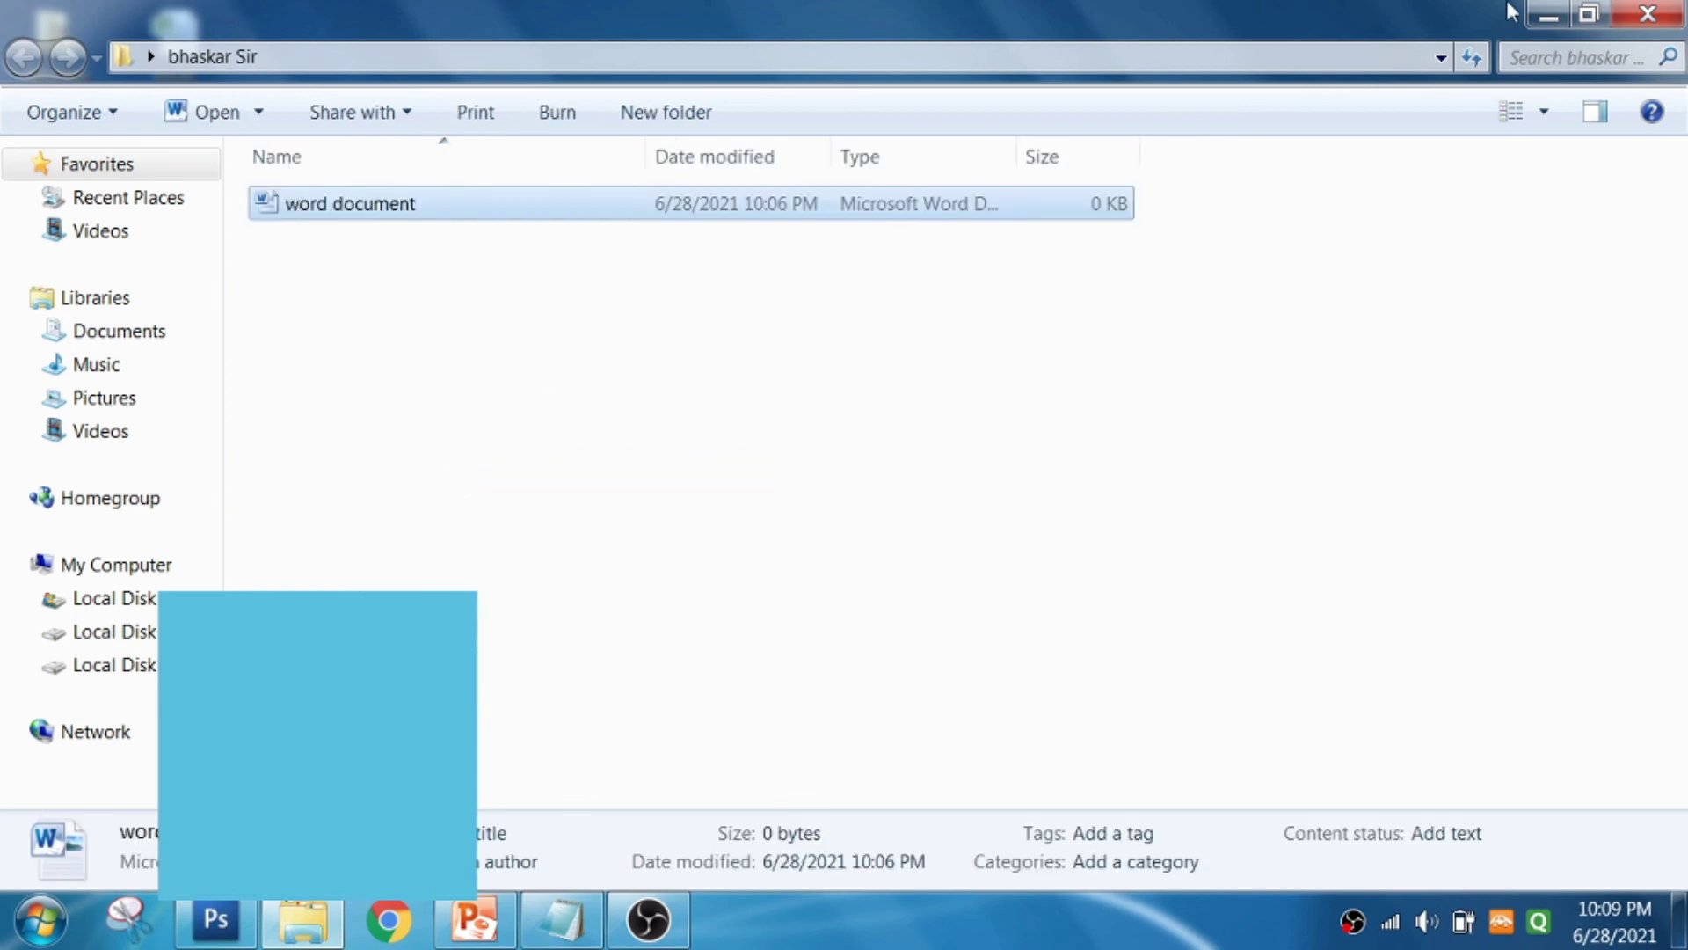
click(1643, 15)
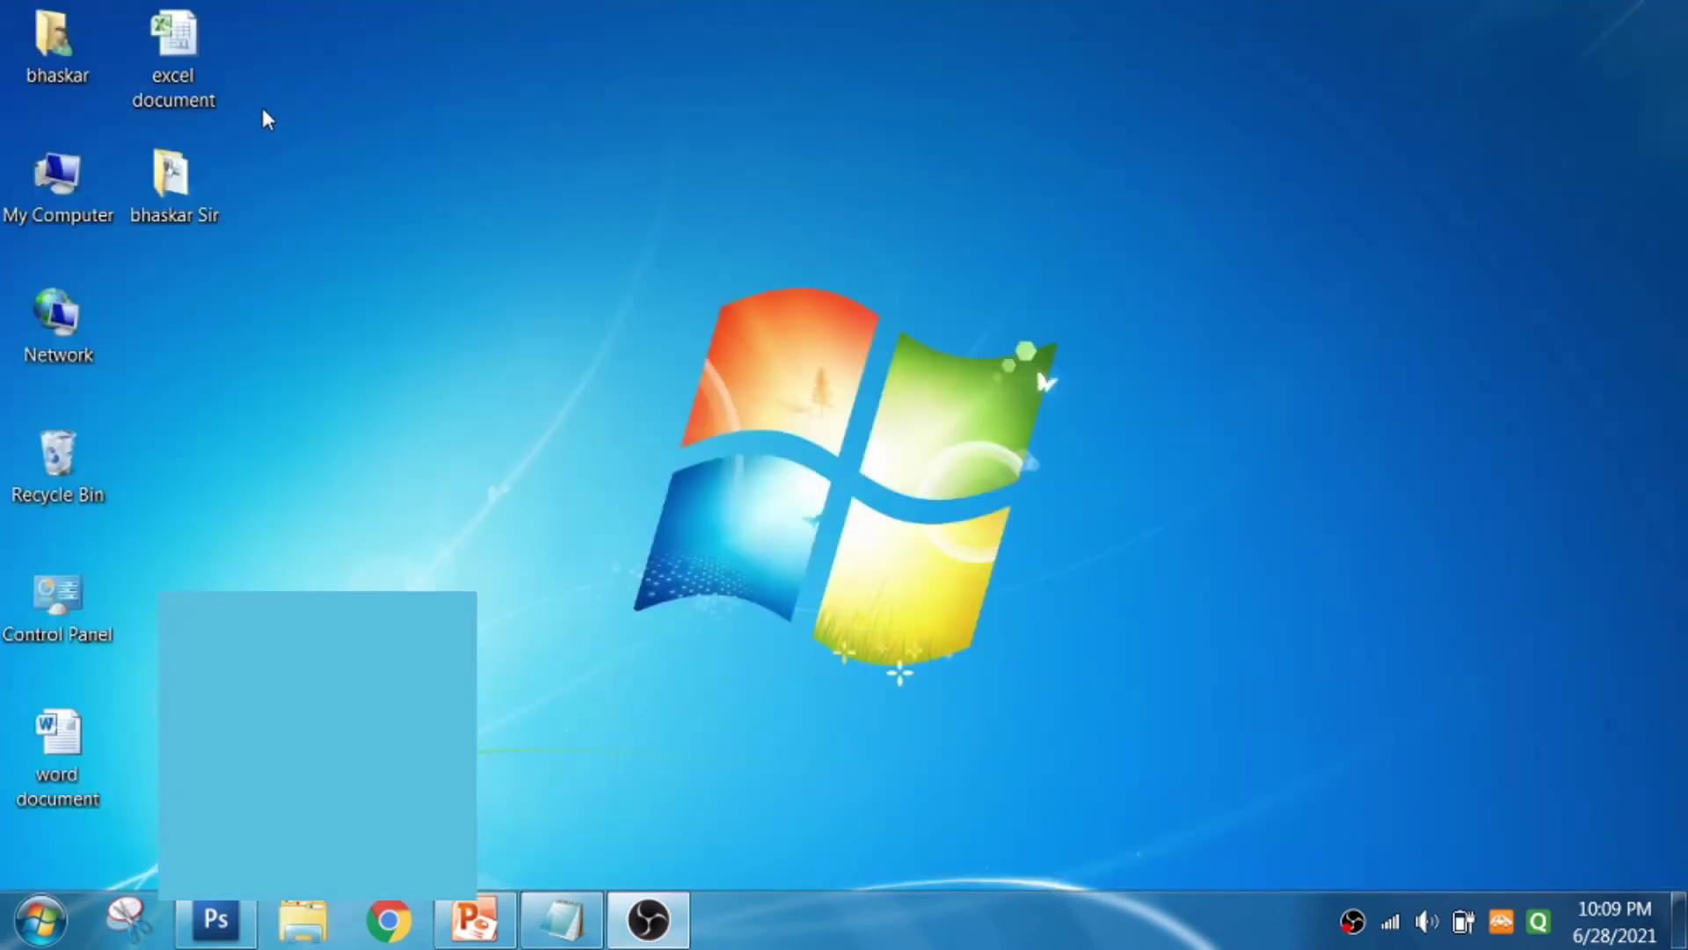
Copy the "excel document" file from the desktop into the folder named after the person, and check the folder's contents
click(208, 101)
right_click(208, 101)
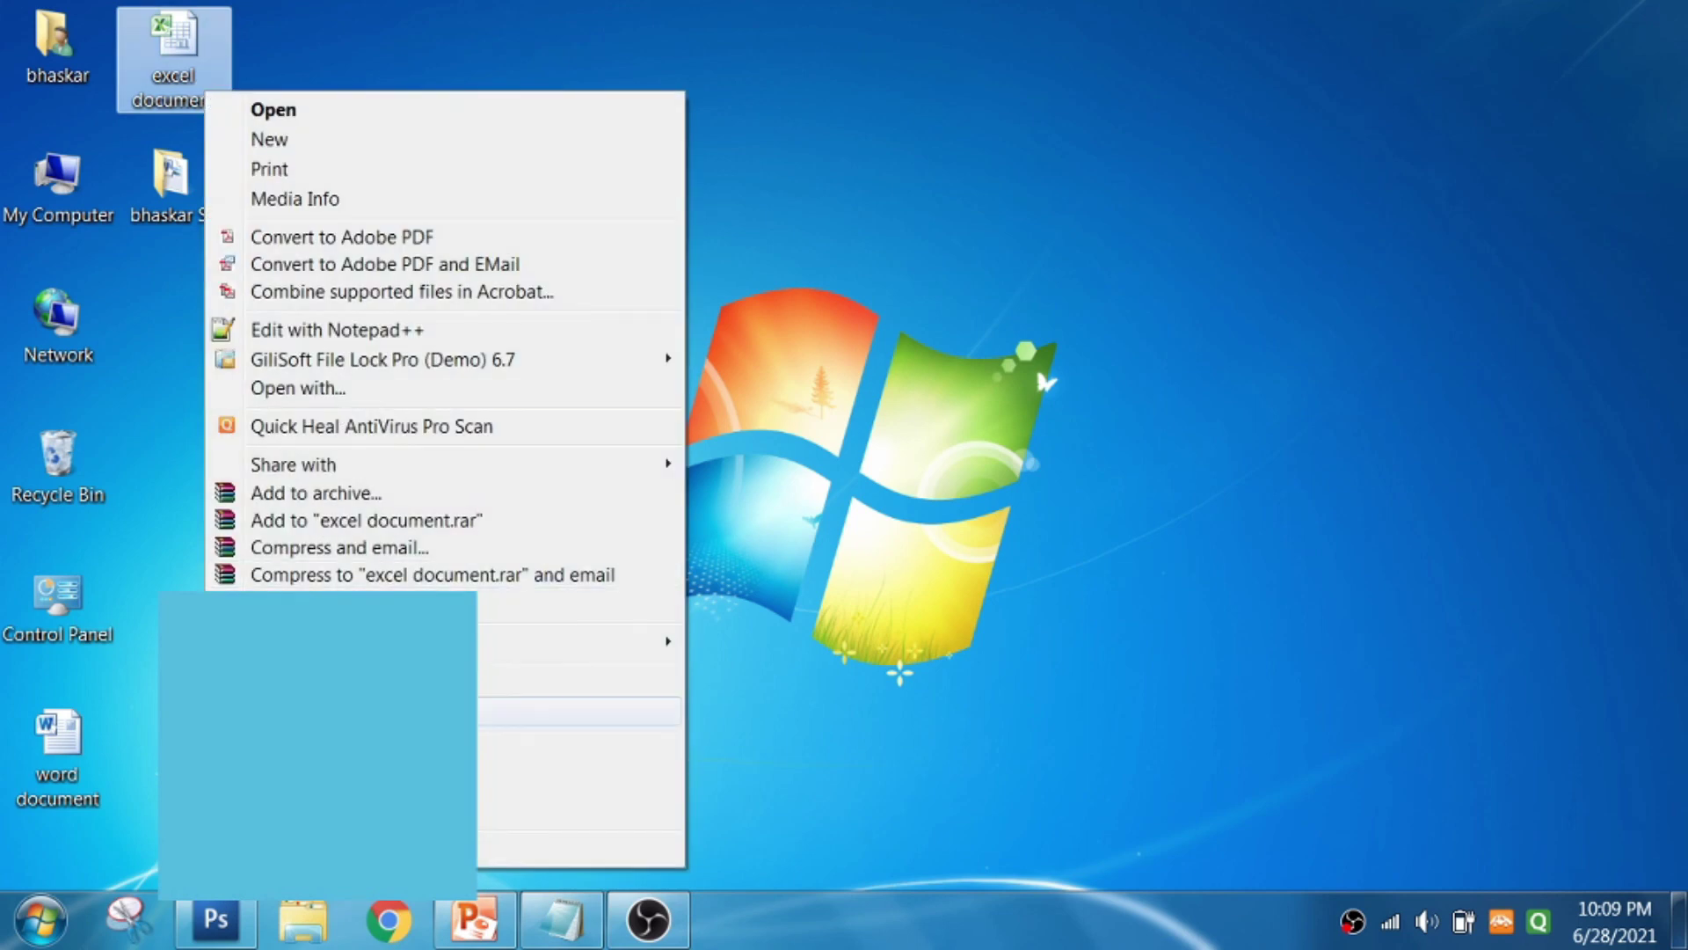
click(492, 712)
click(173, 176)
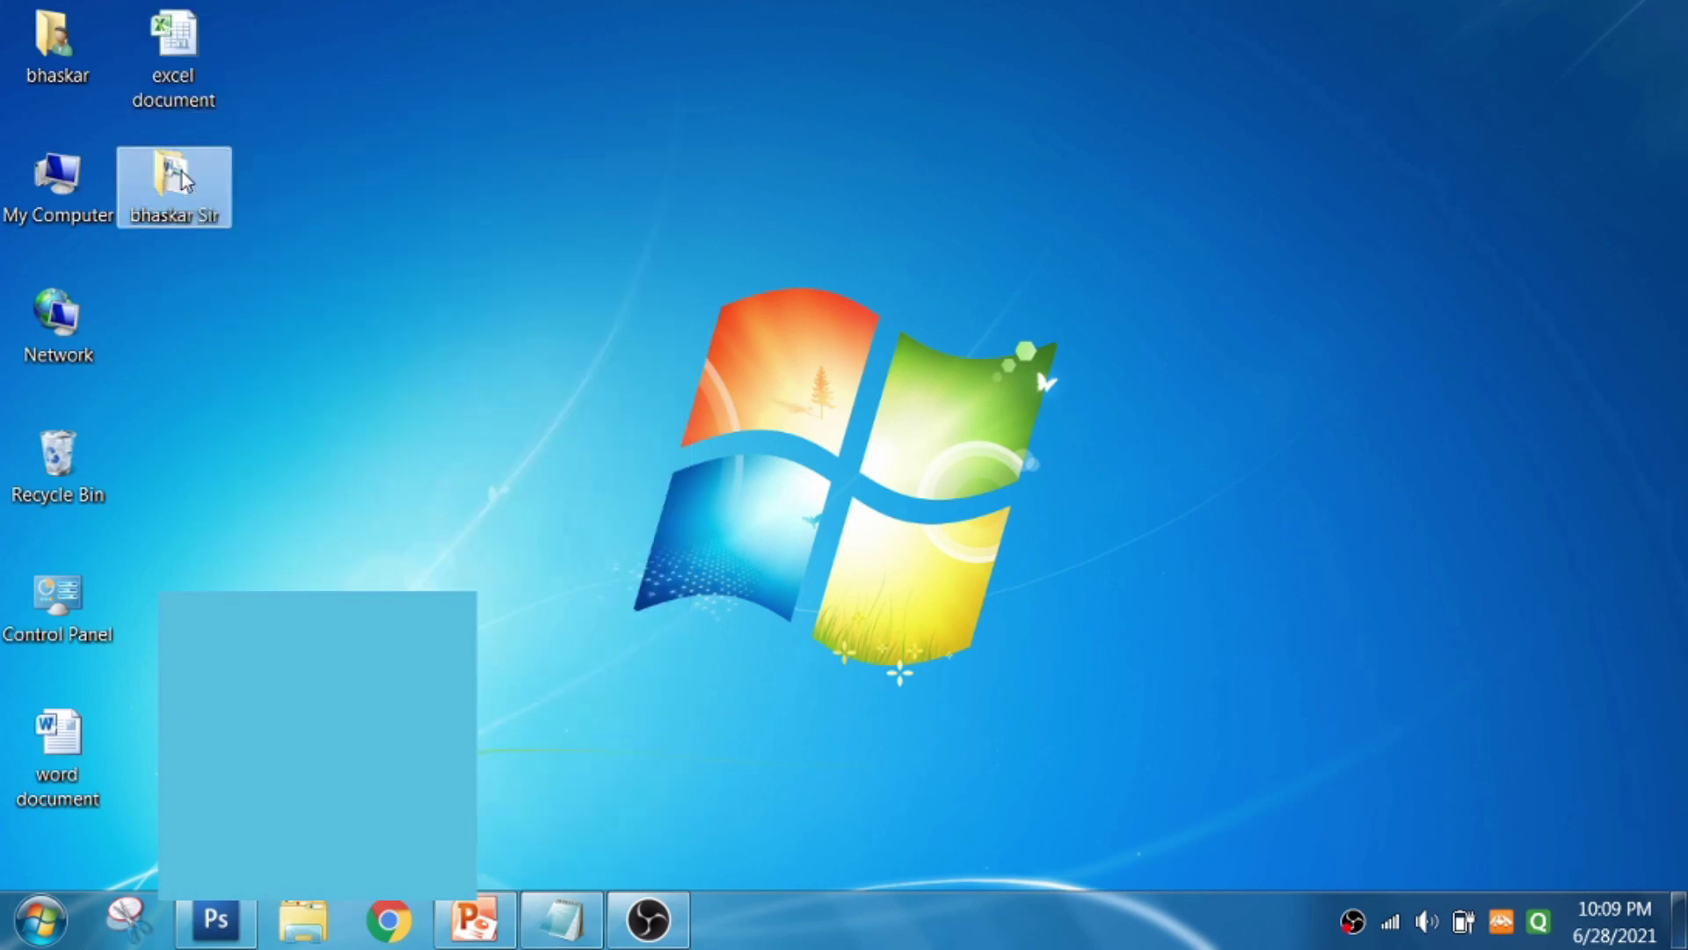
double_click(183, 180)
right_click(545, 325)
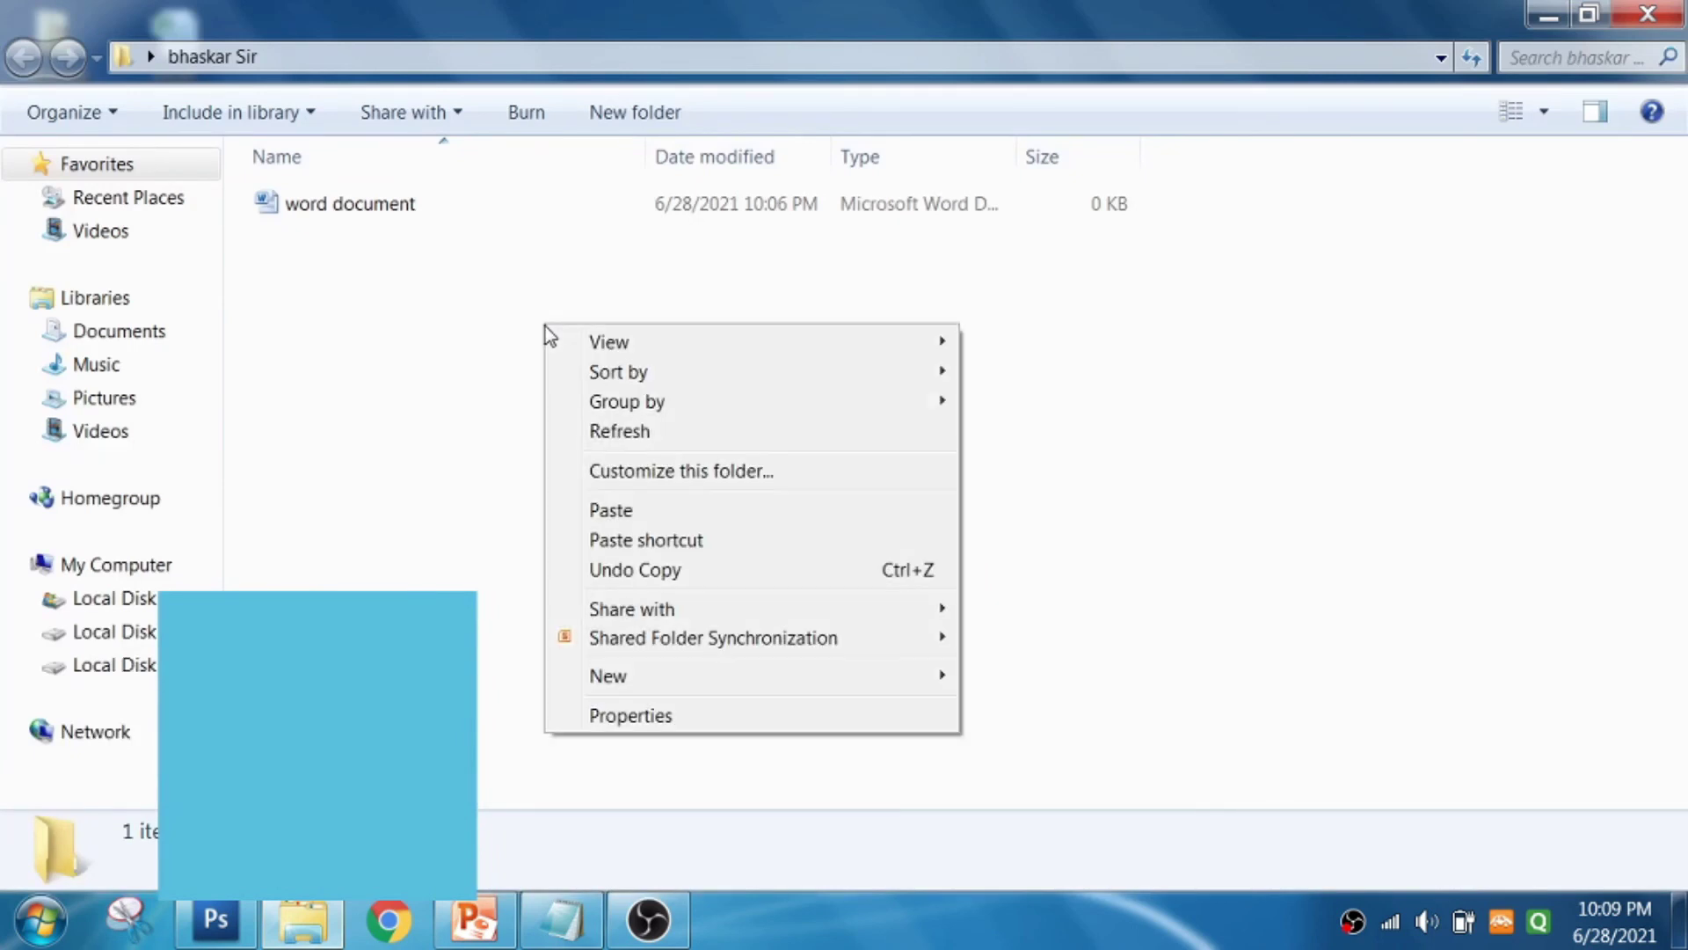
click(607, 510)
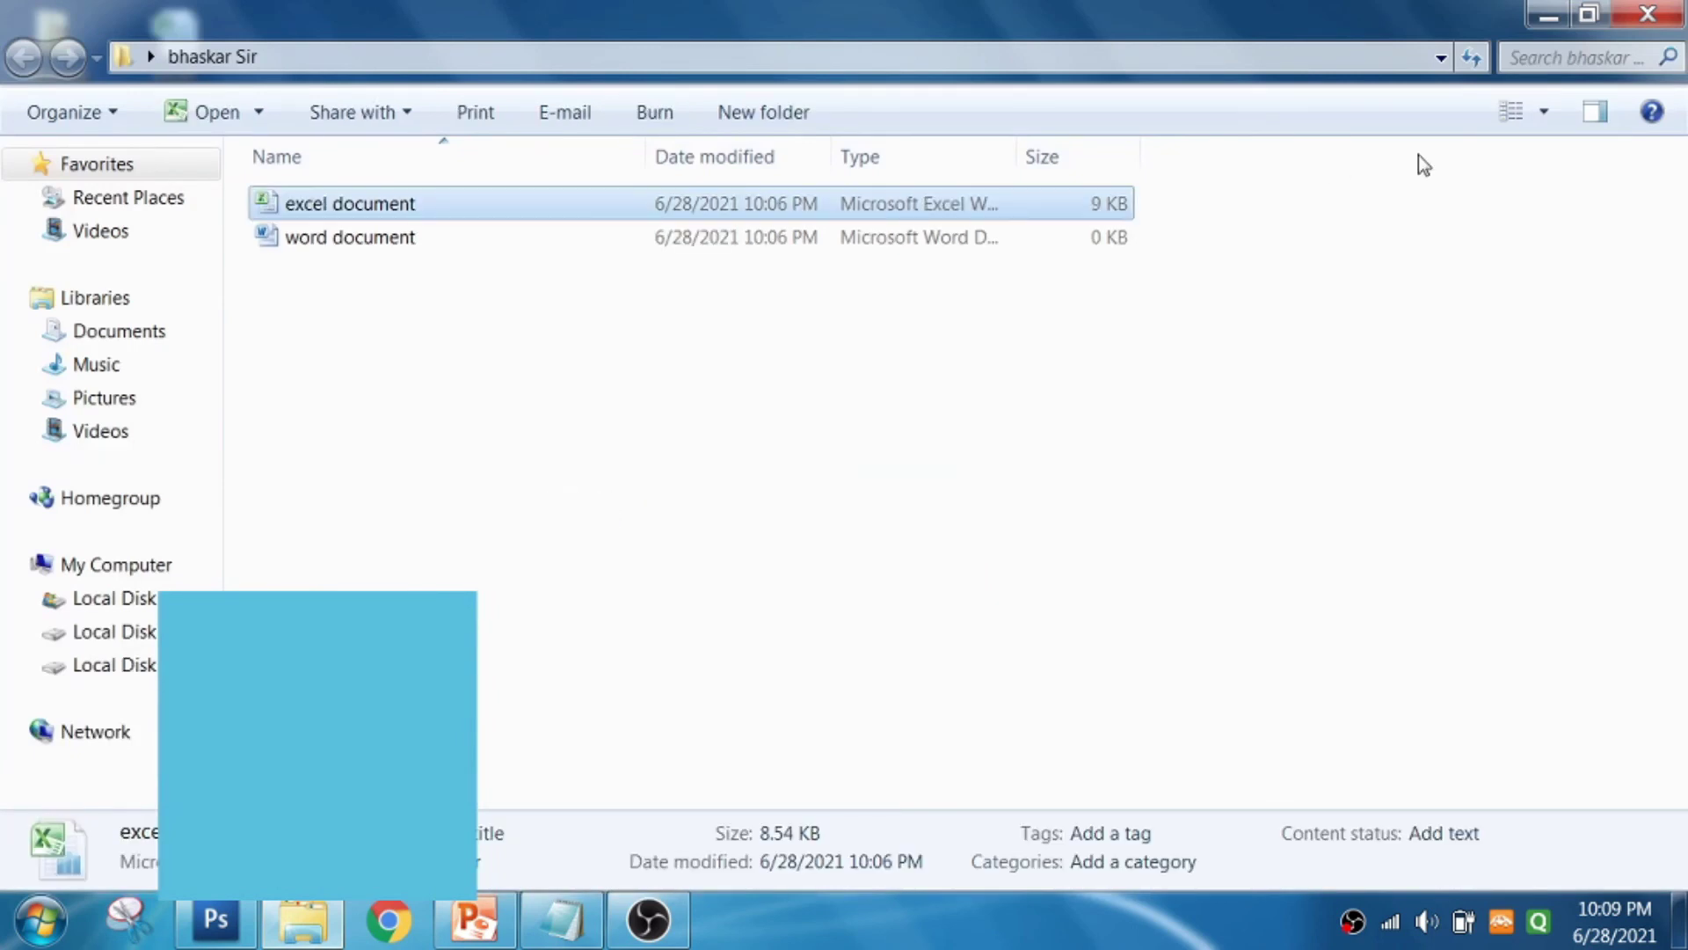
click(1647, 14)
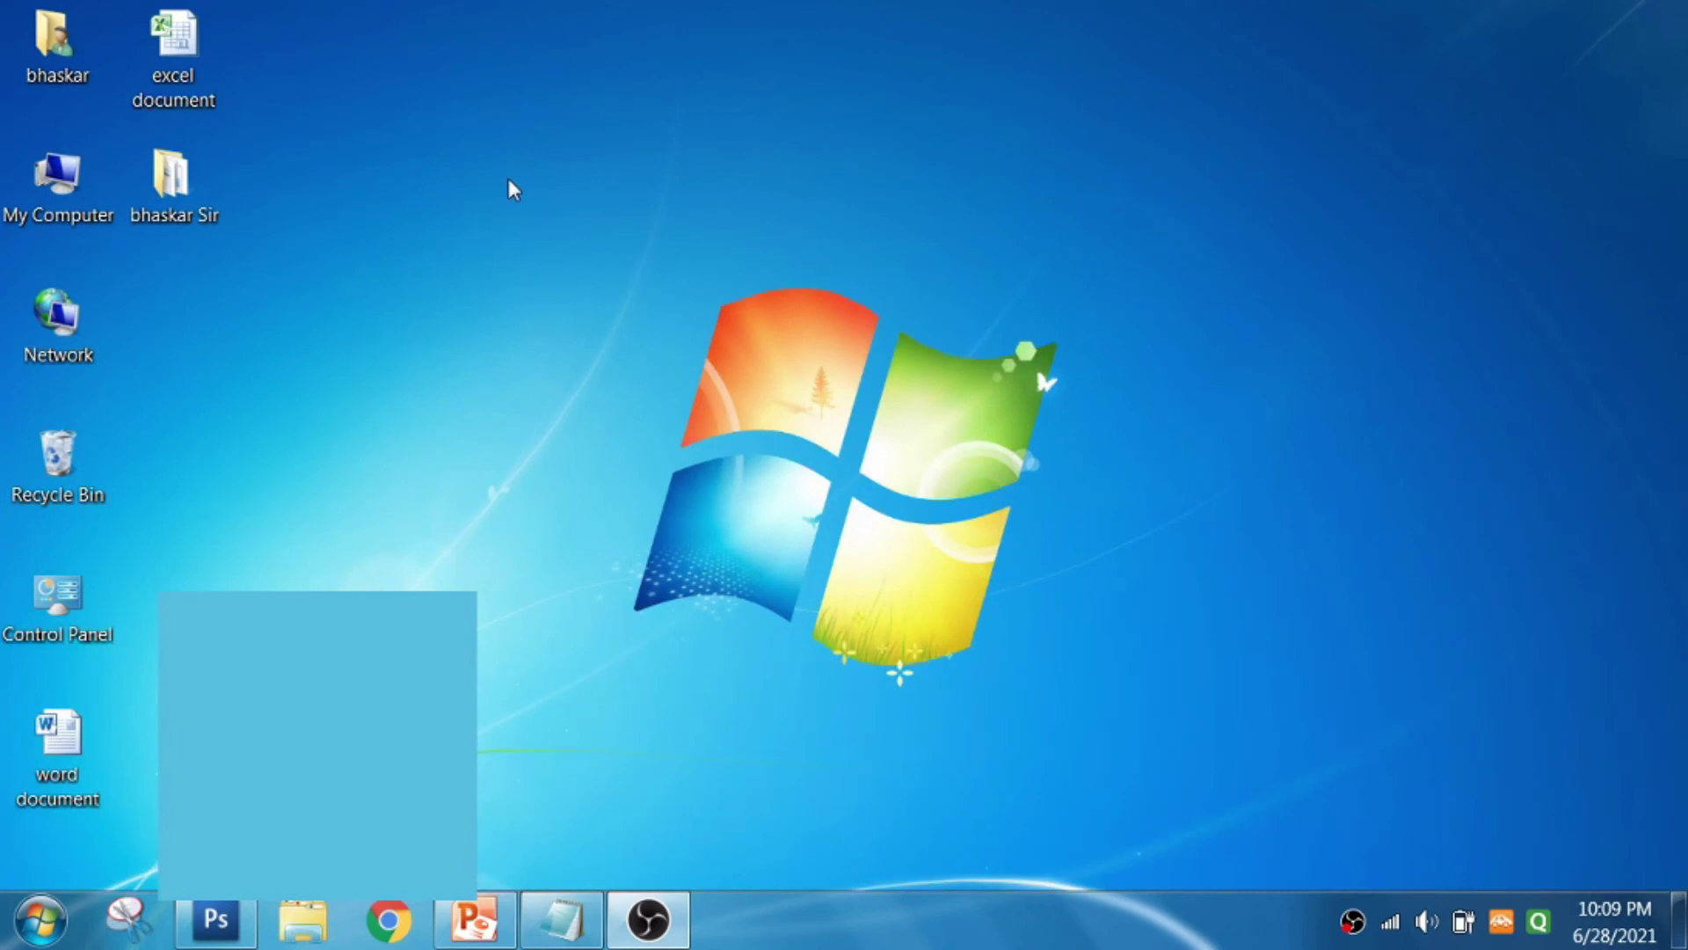
double_click(192, 186)
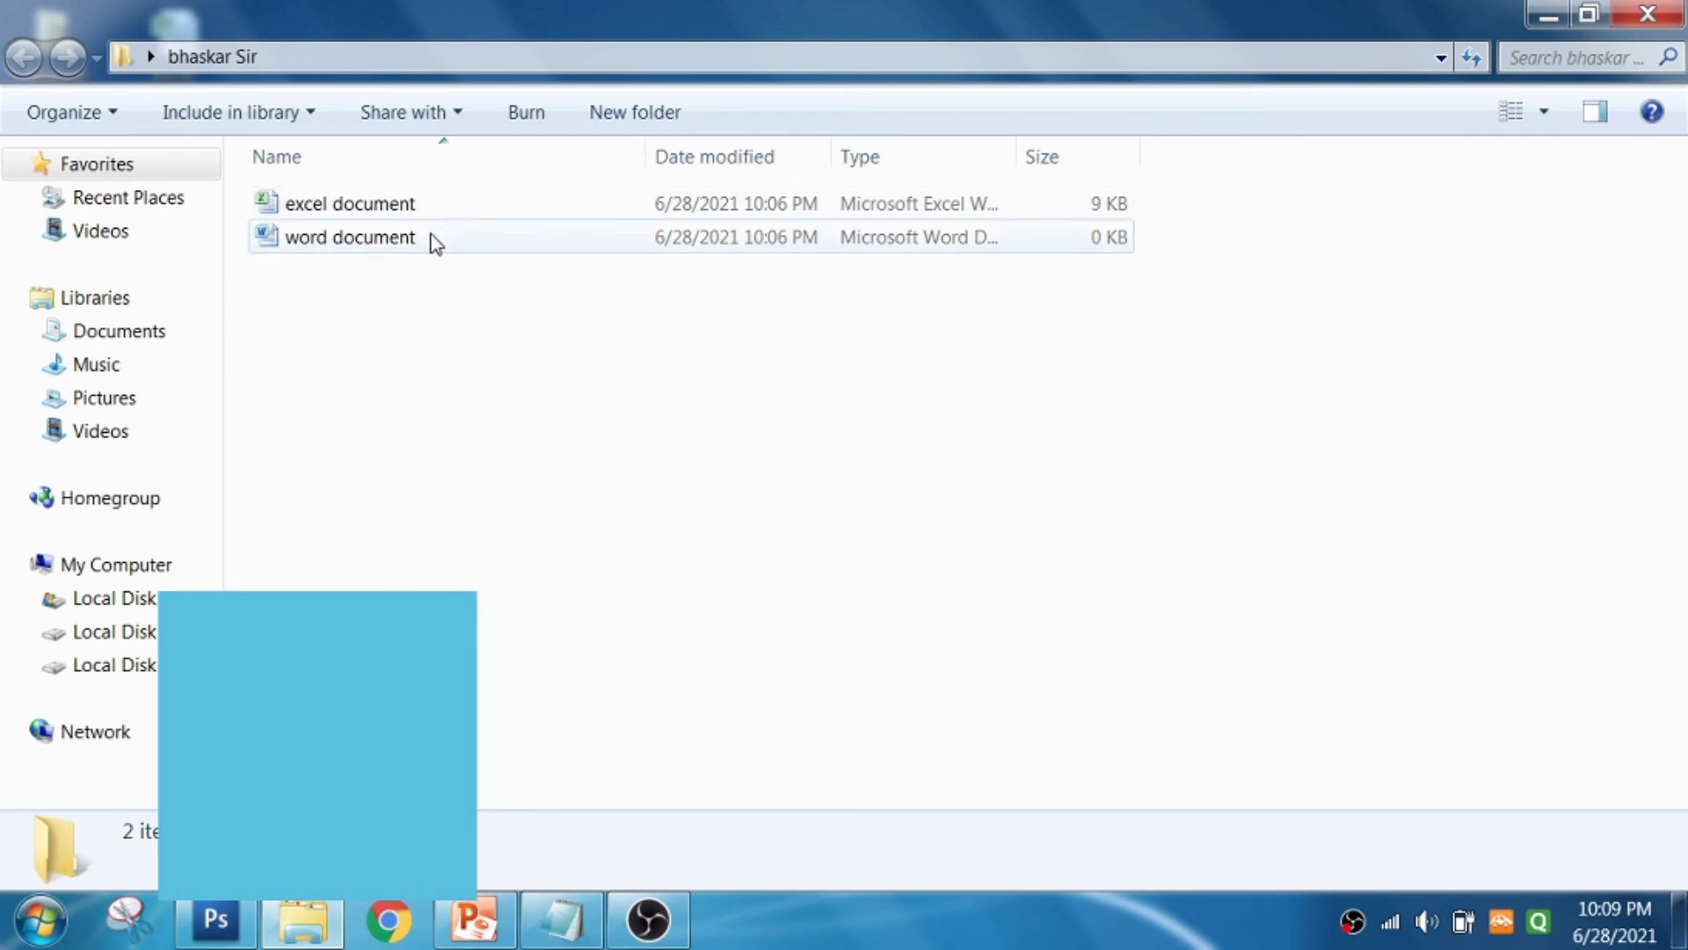
click(1648, 14)
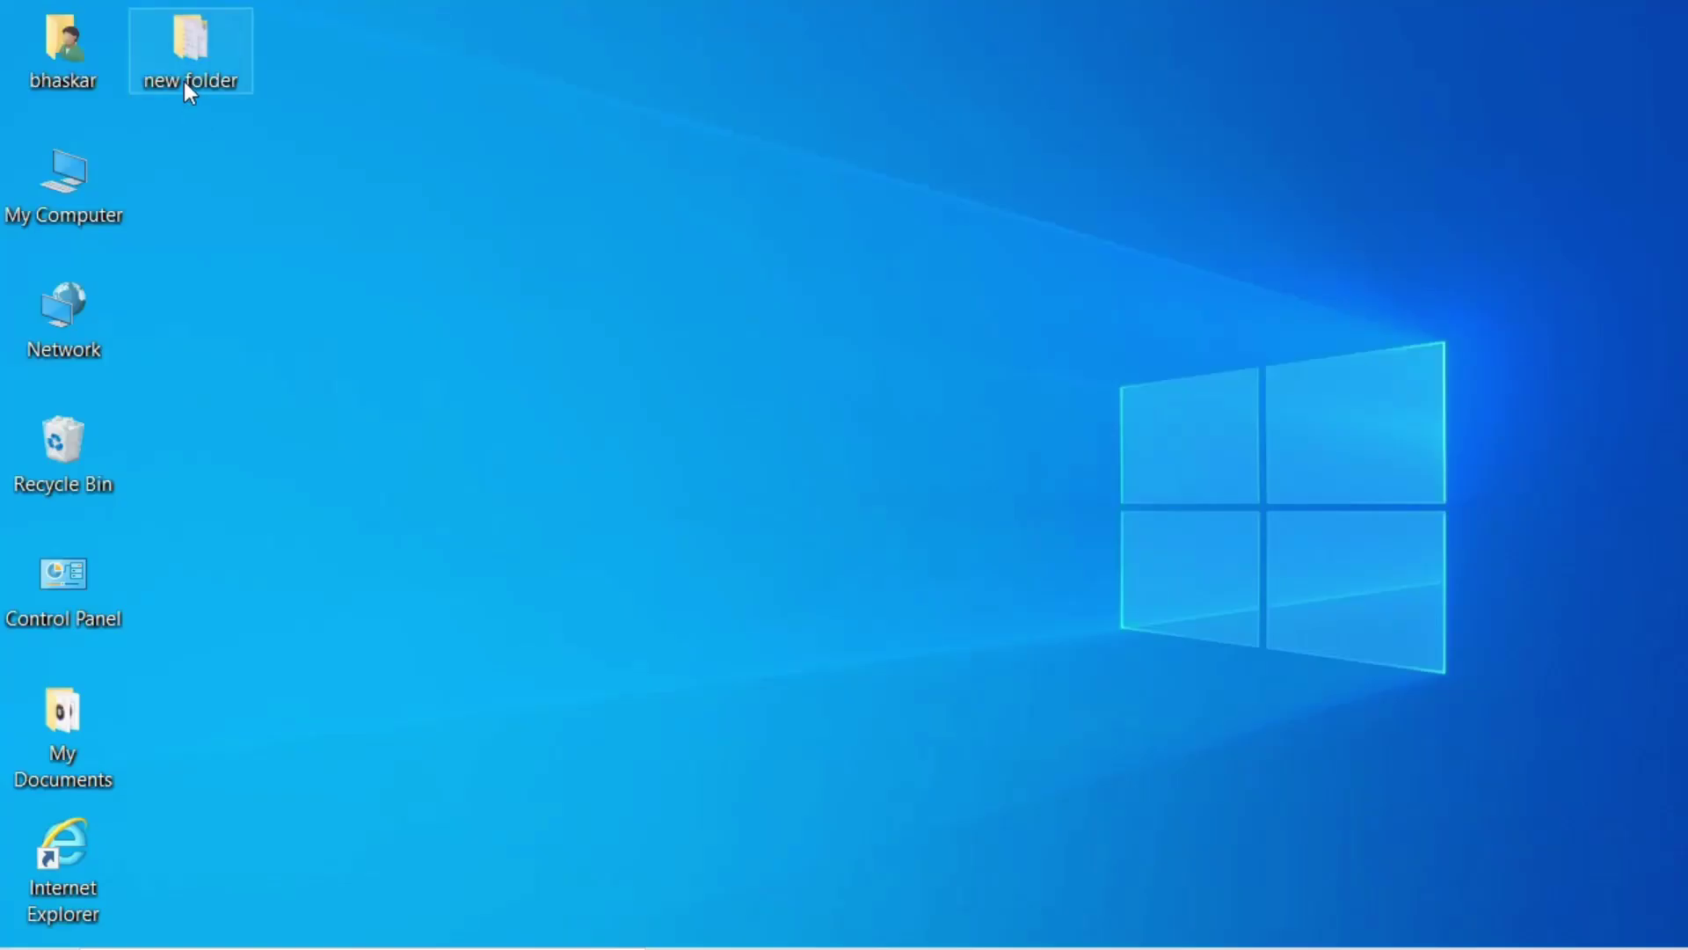
Rename the "new folder" folder on the desktop to "doomdooma"
right_click(183, 81)
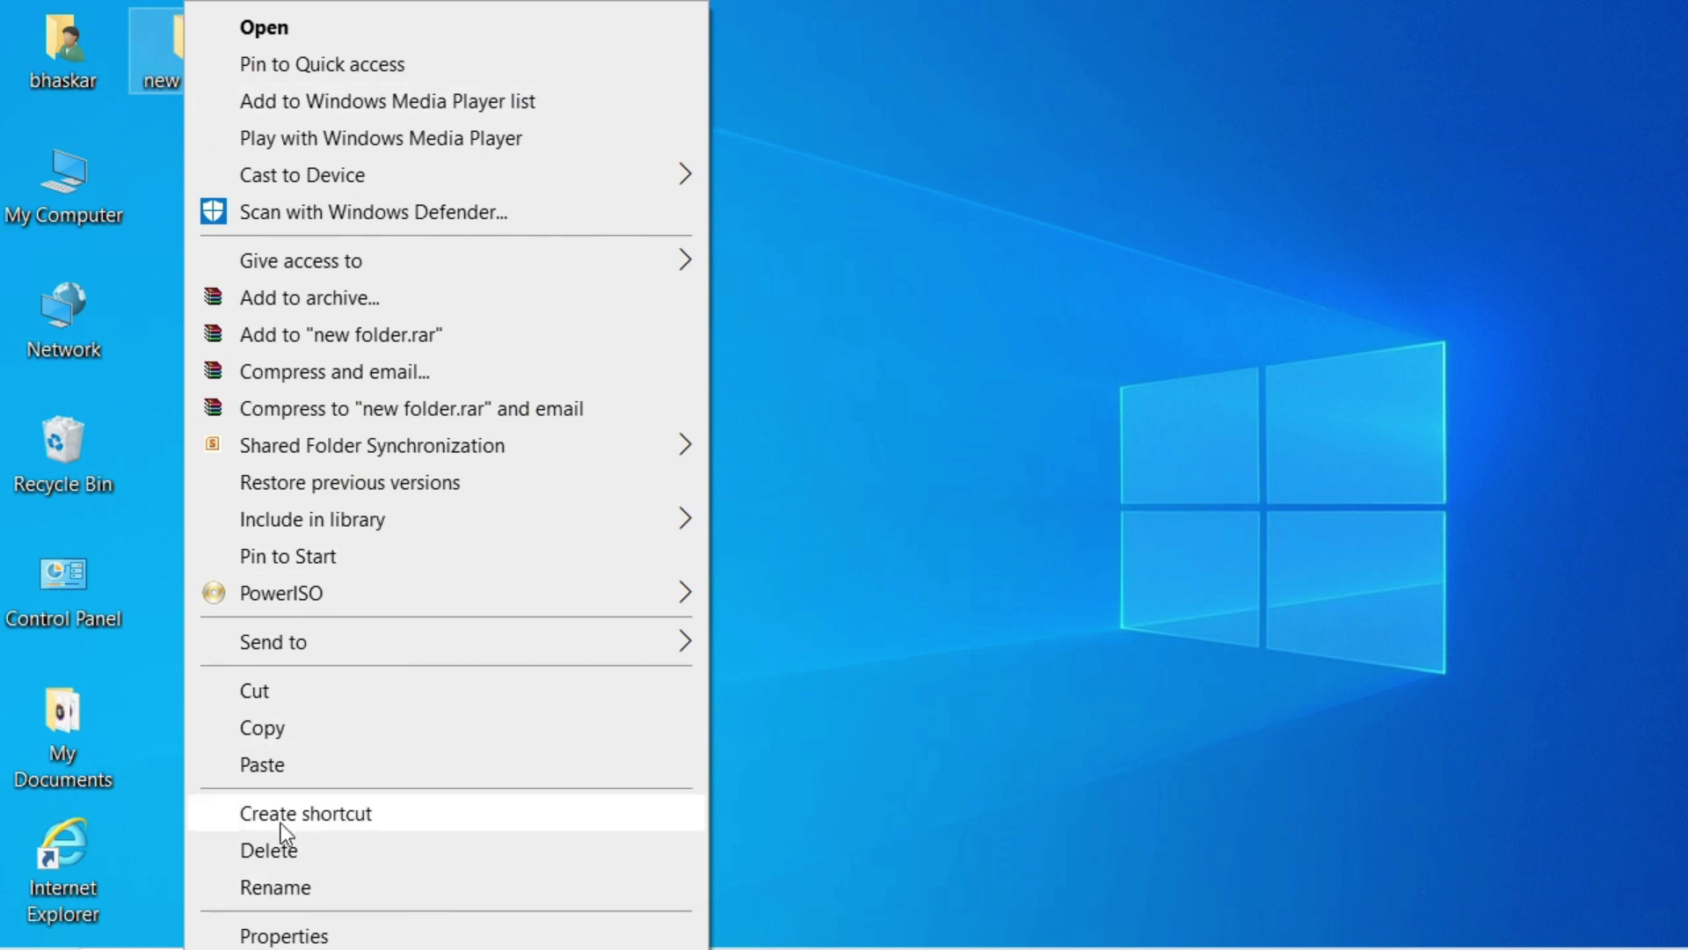
click(272, 890)
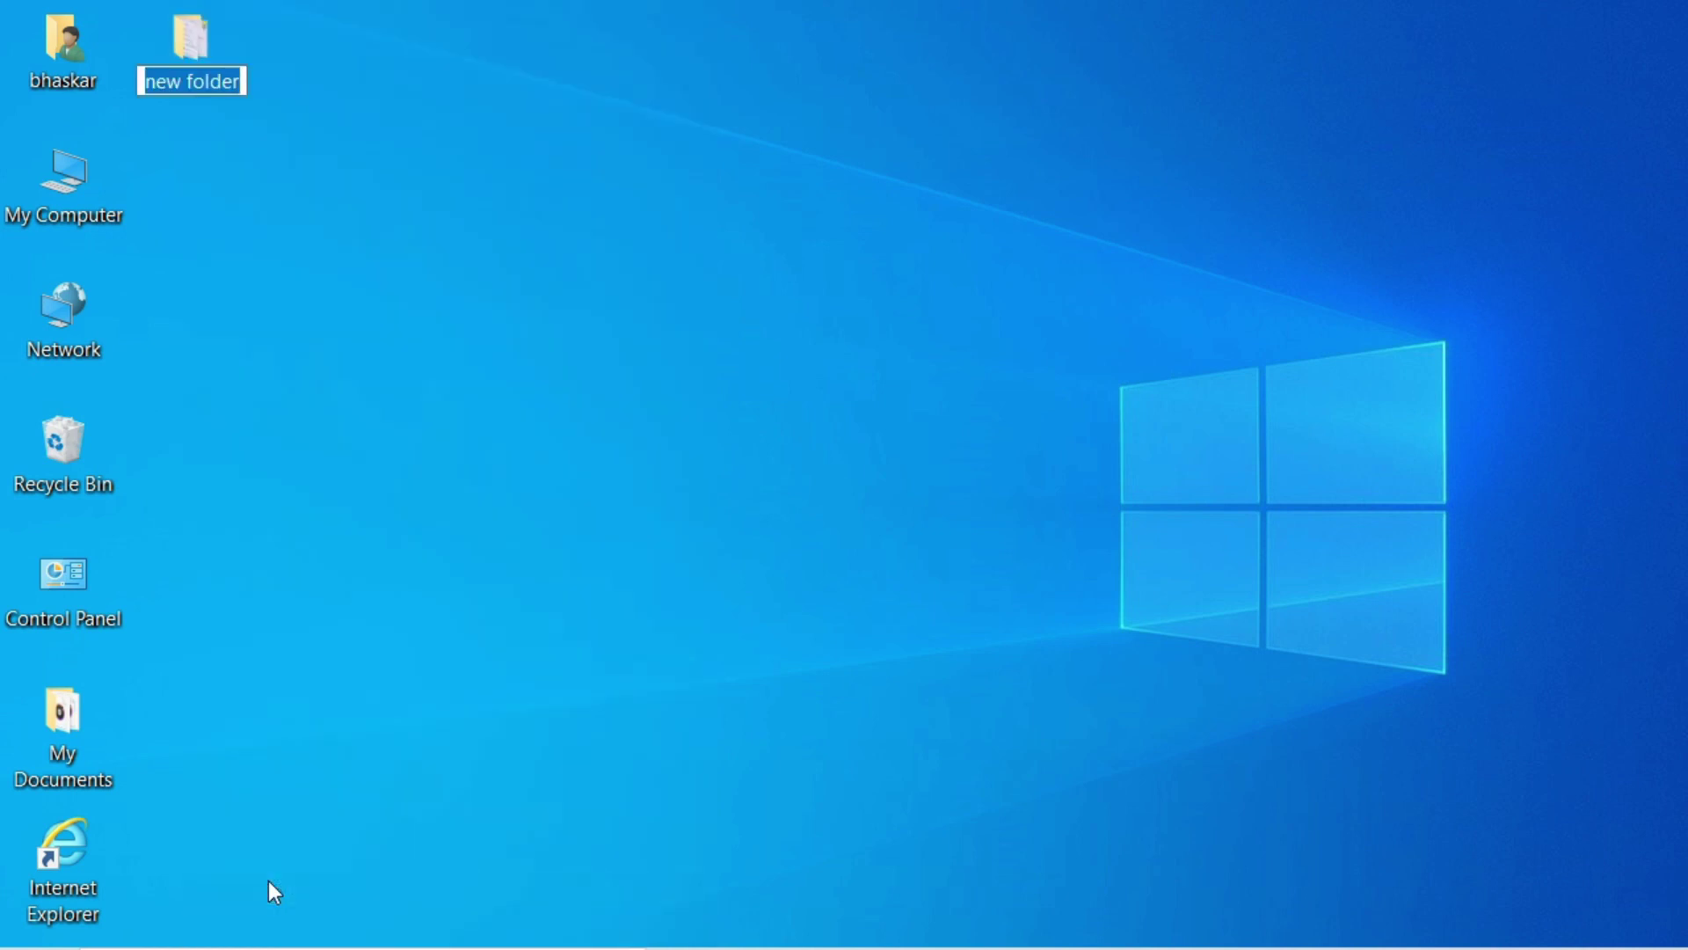
text(d)
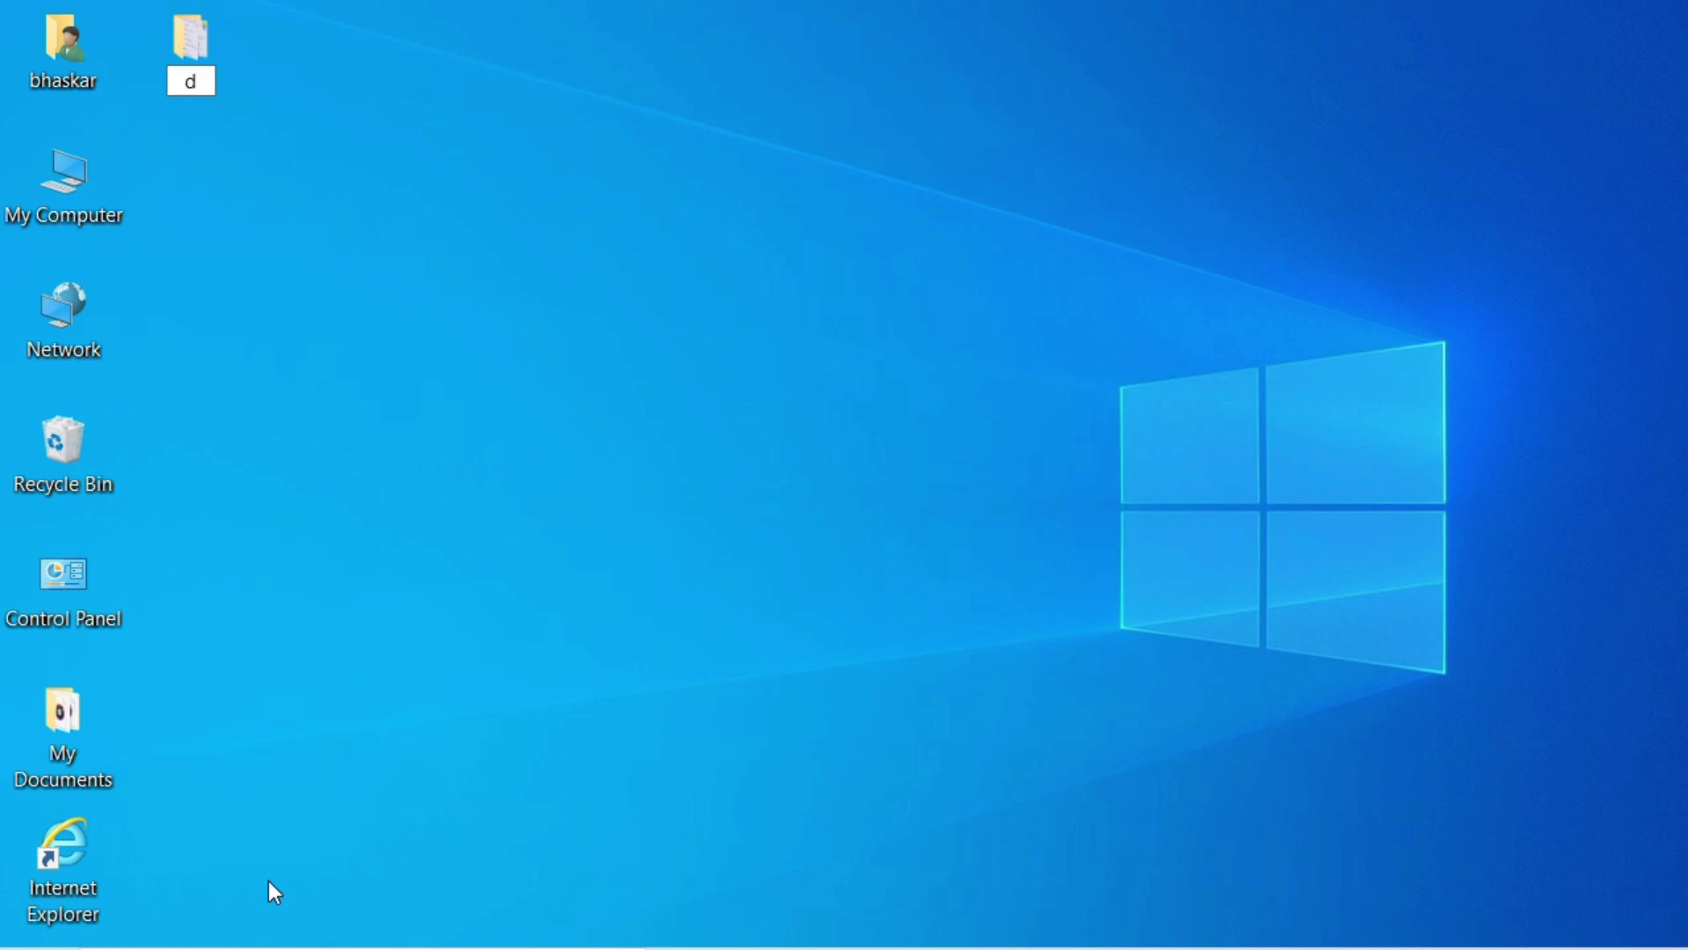
text(oomdoom)
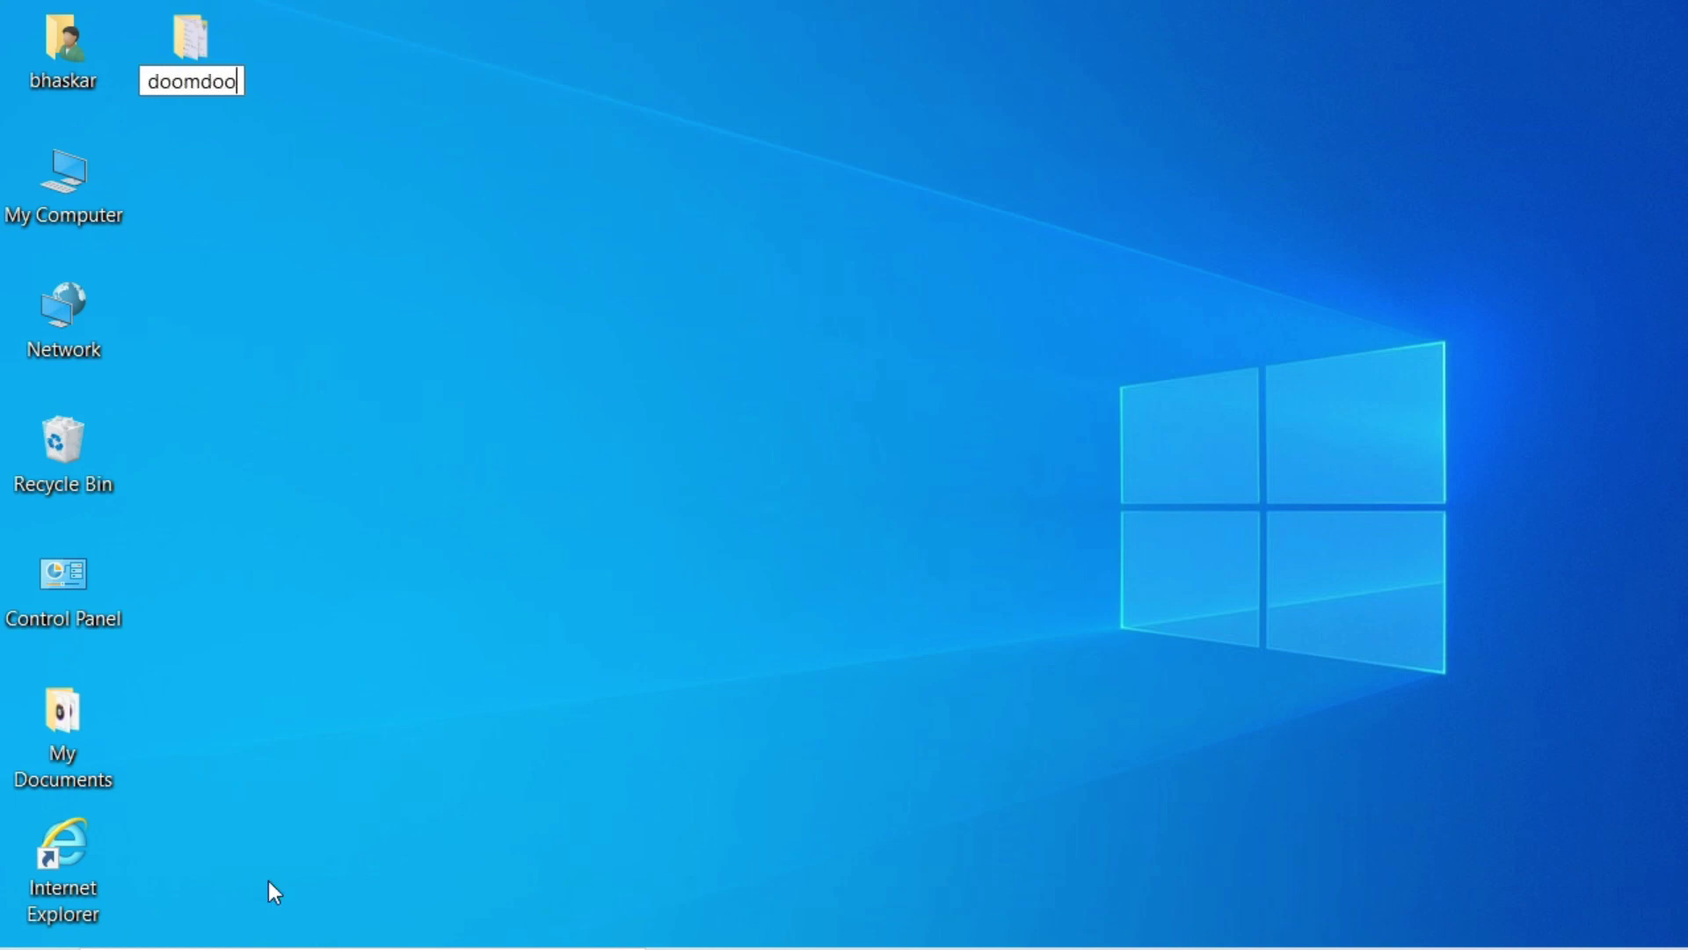
text(a)
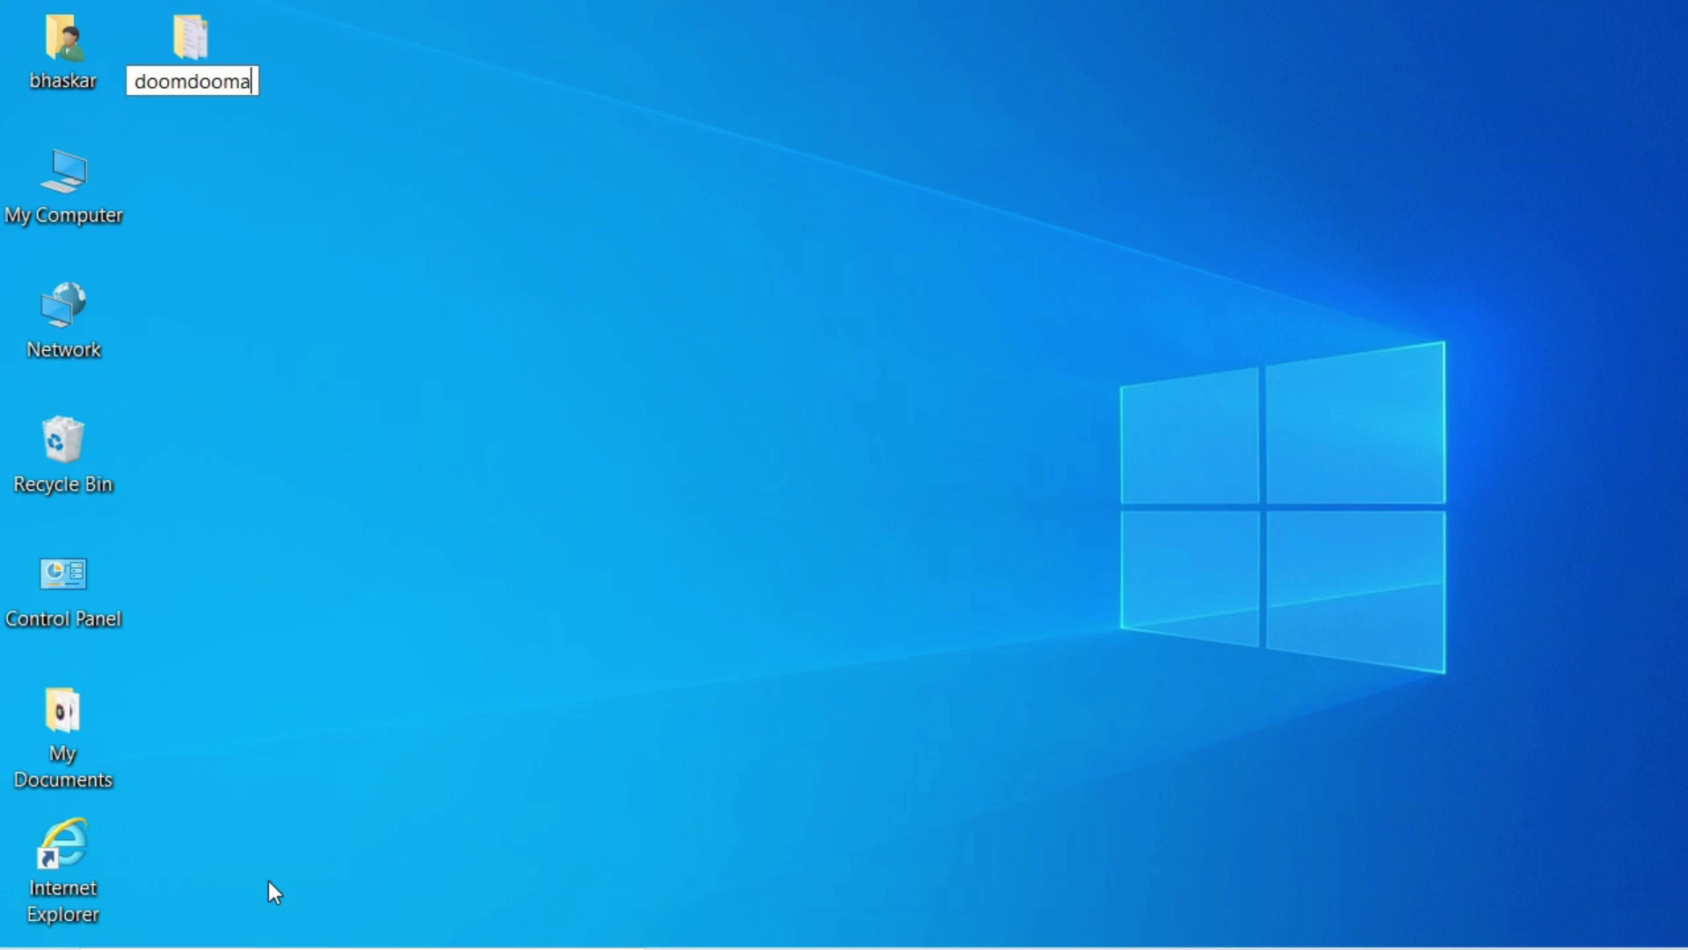
key(Return)
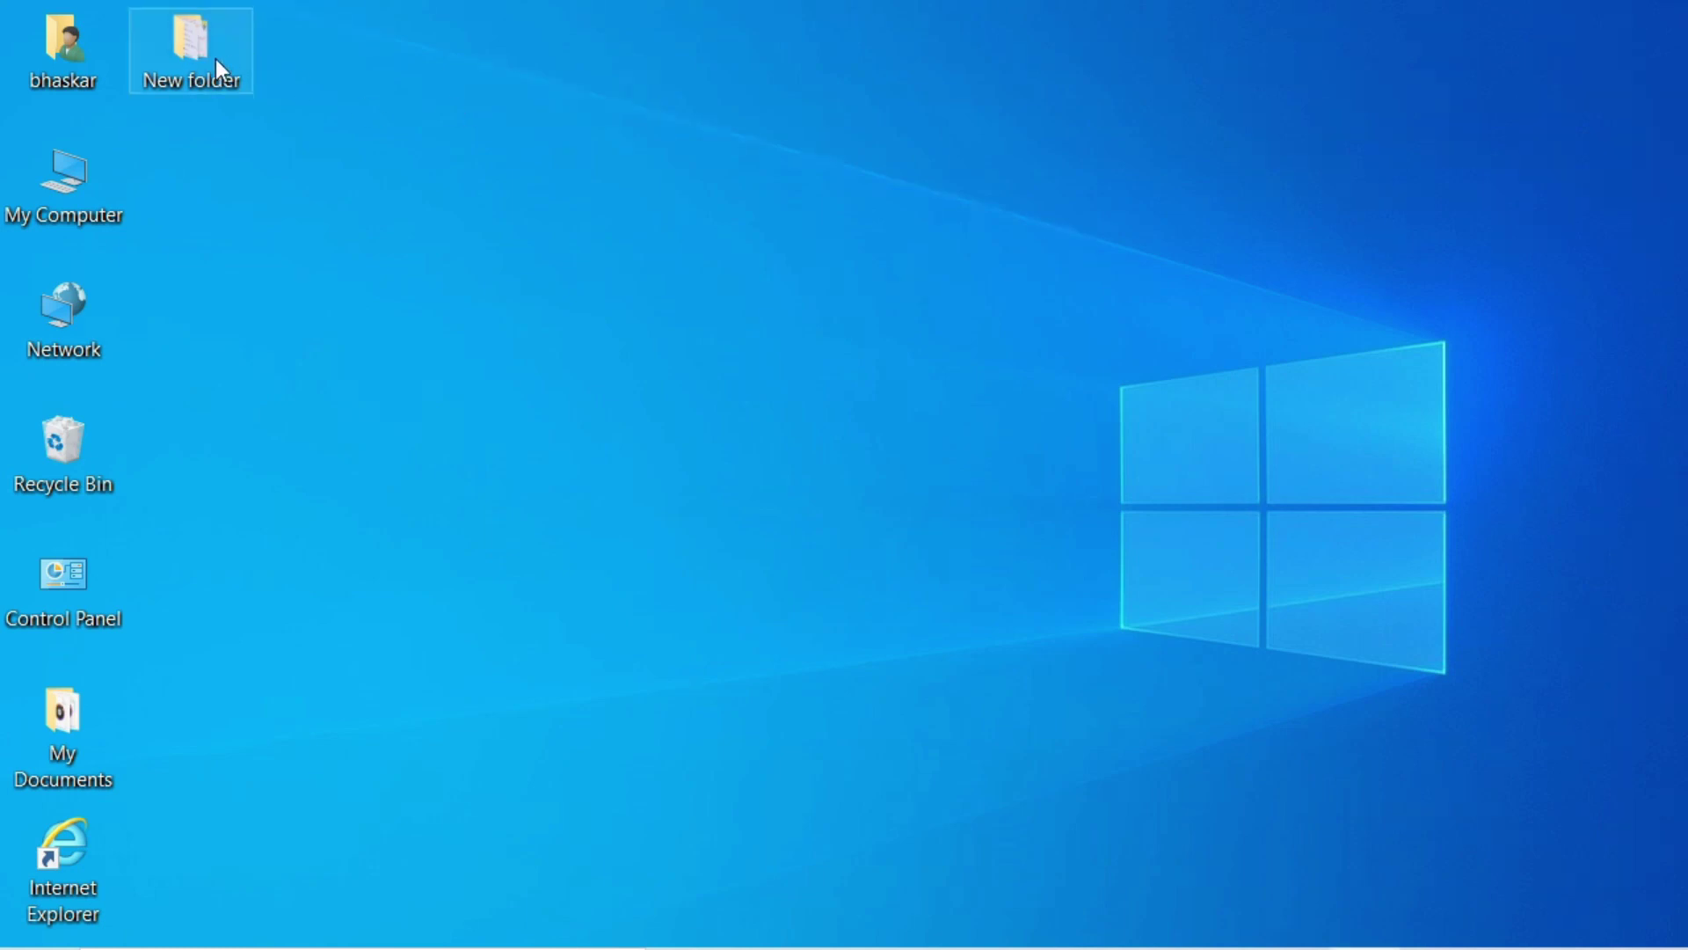
Open "New folder" on the desktop to view it, and delete the folder
double_click(215, 59)
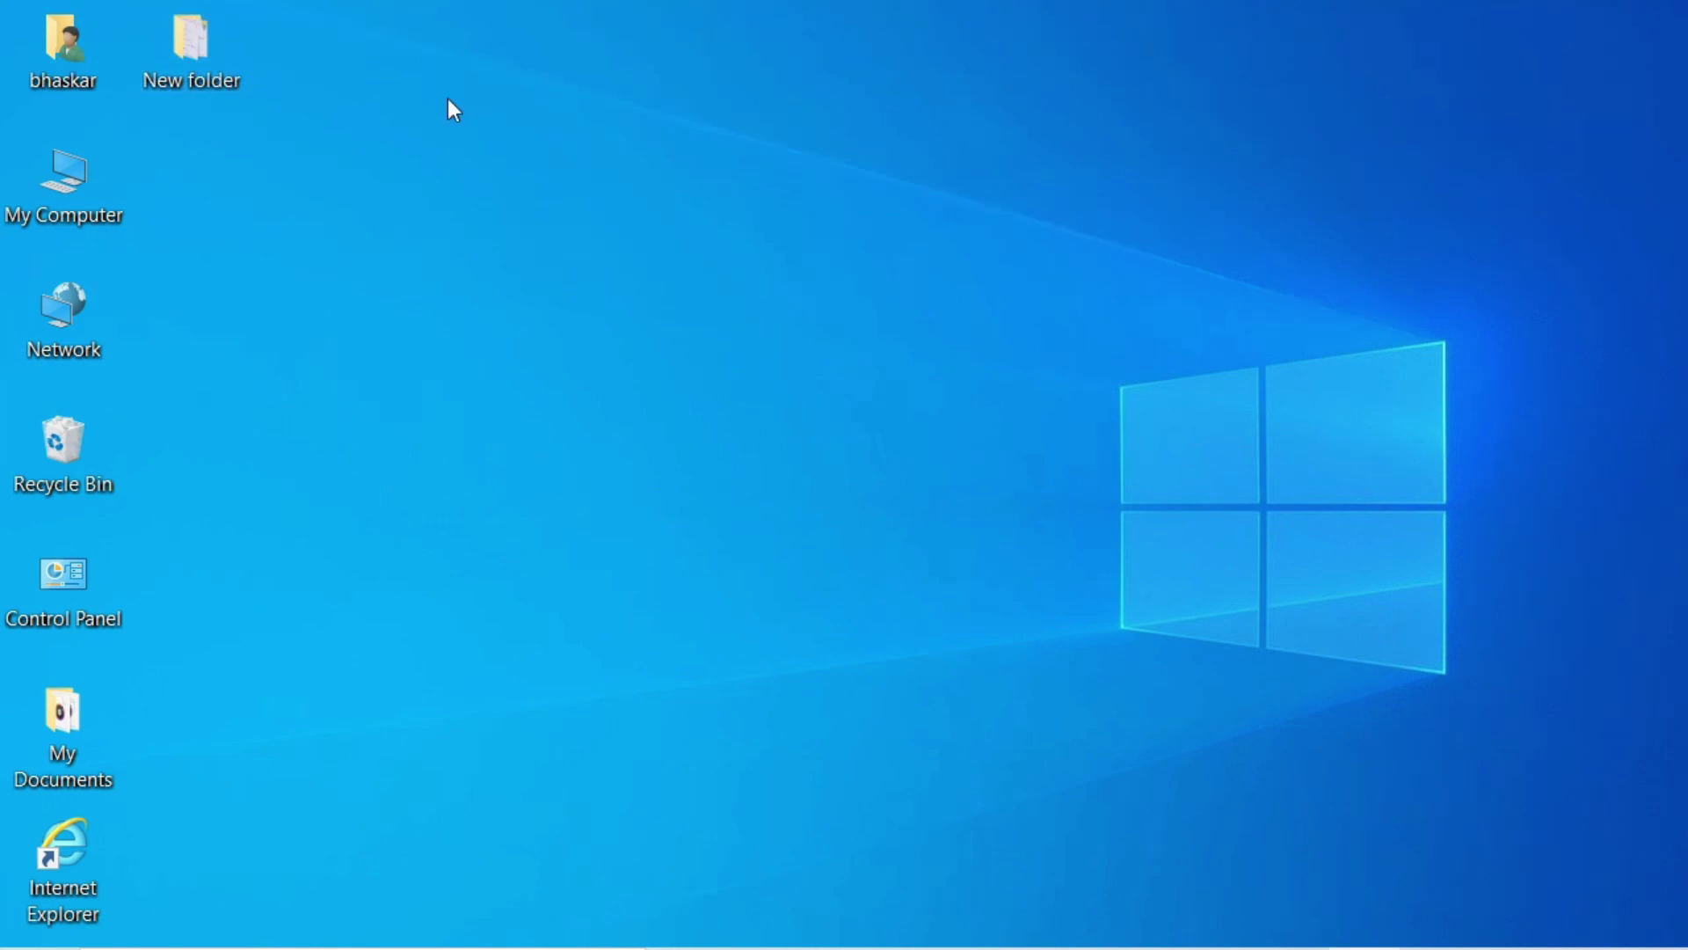
double_click(214, 60)
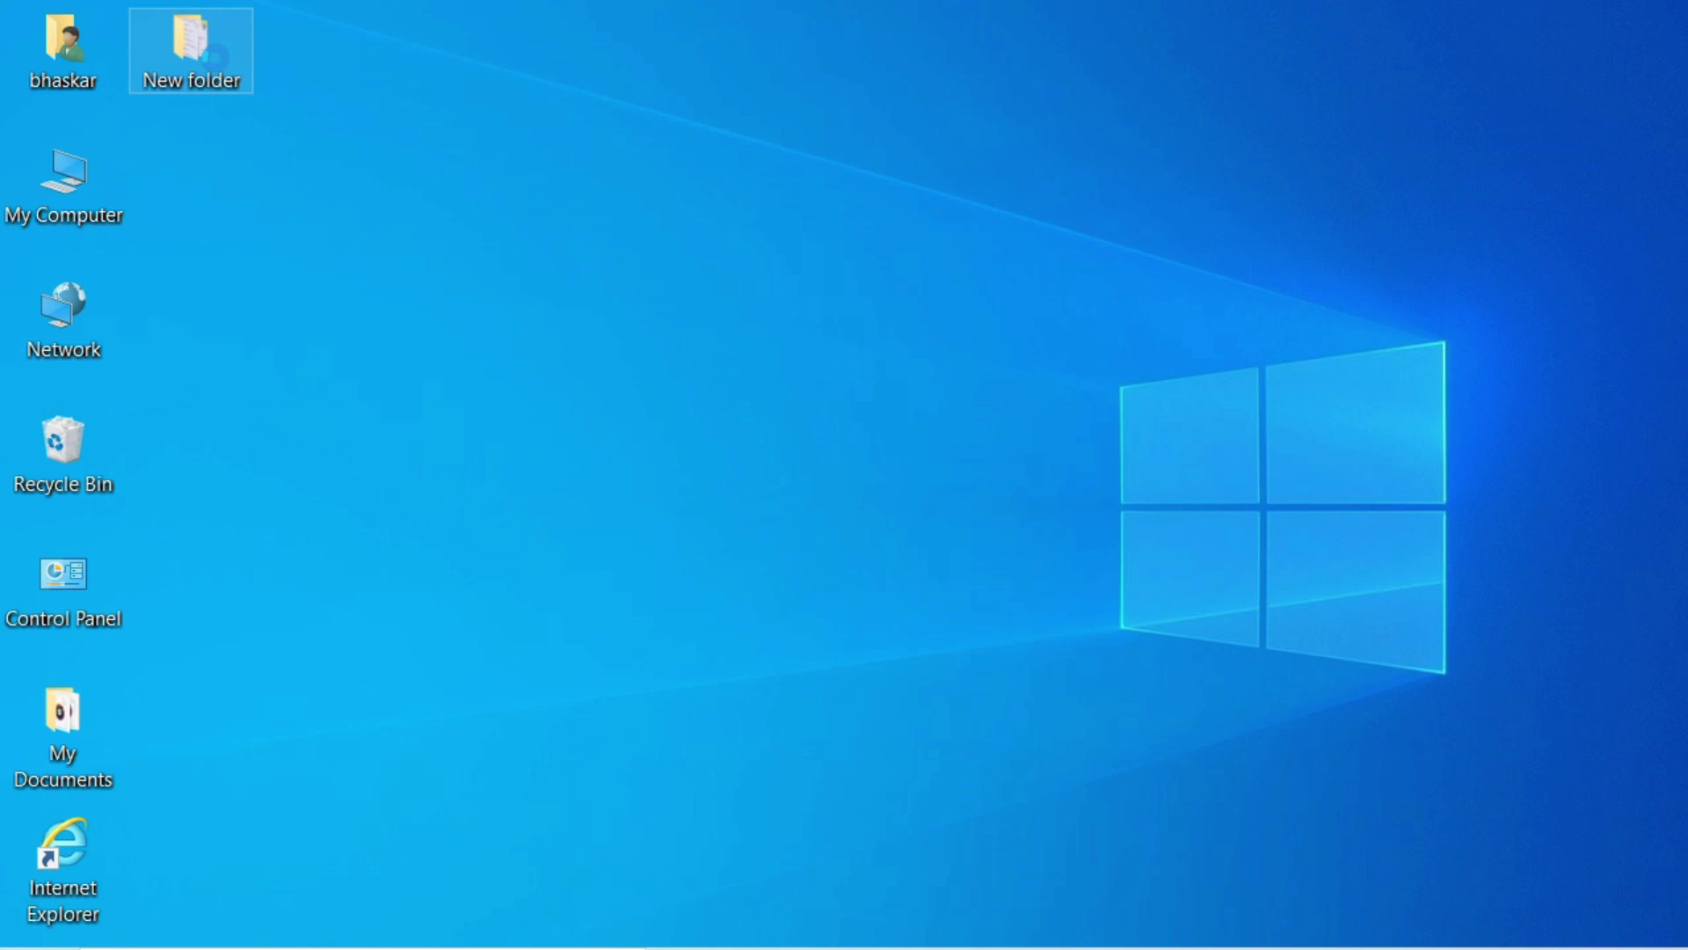
right_click(214, 60)
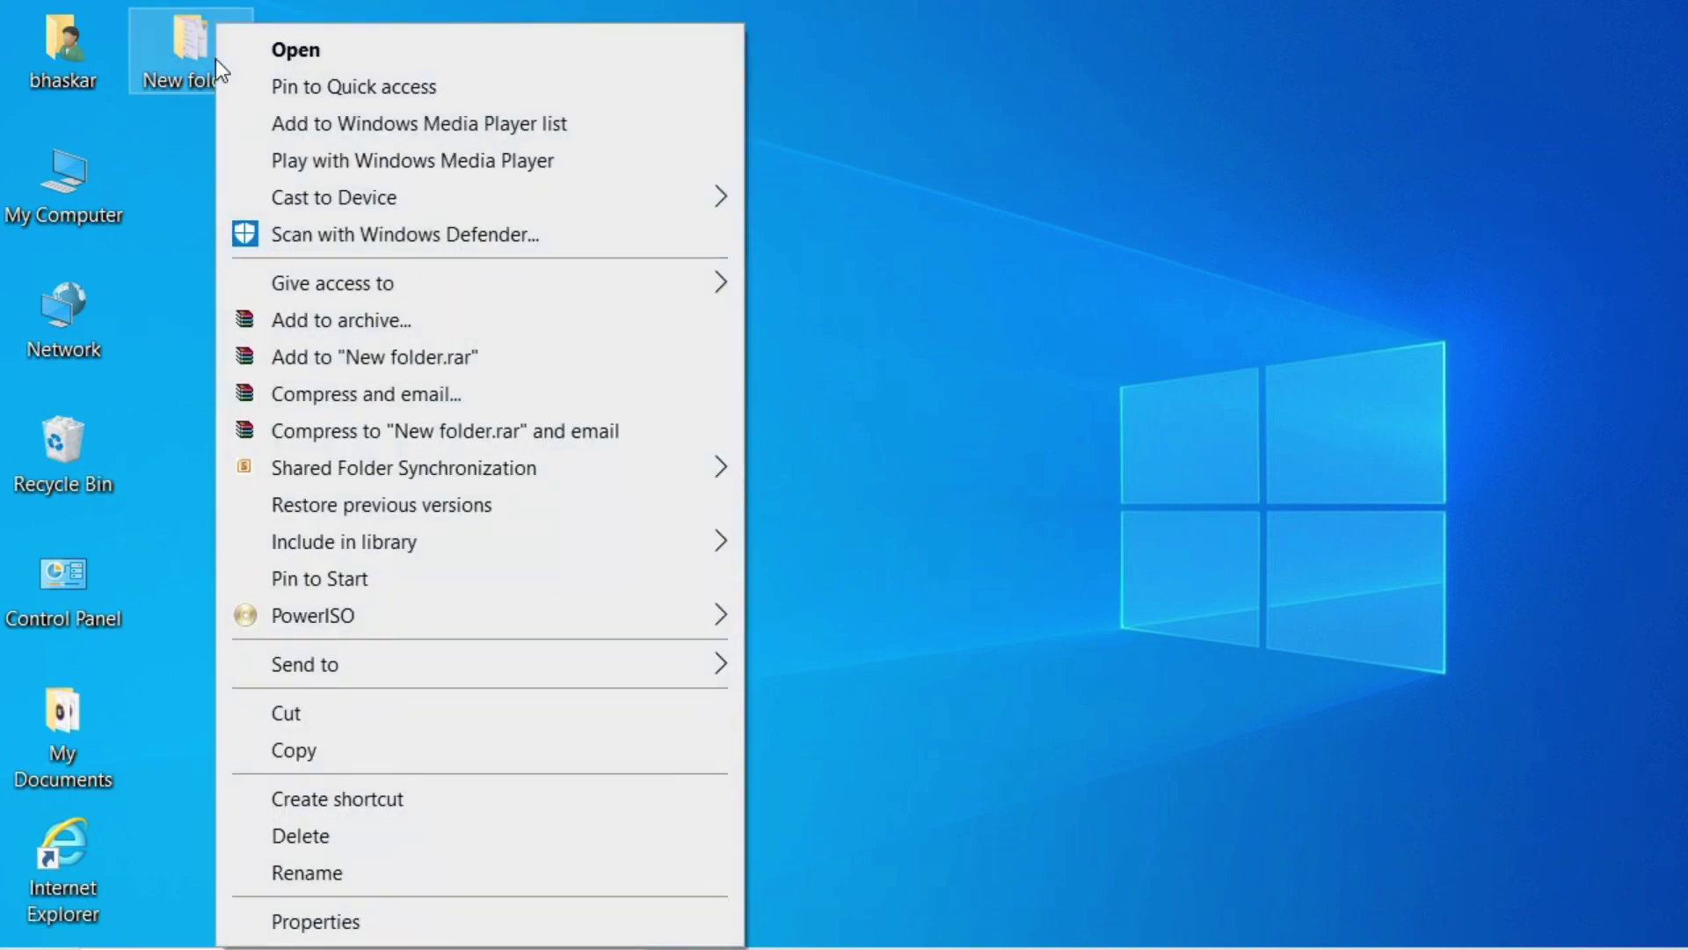
click(311, 838)
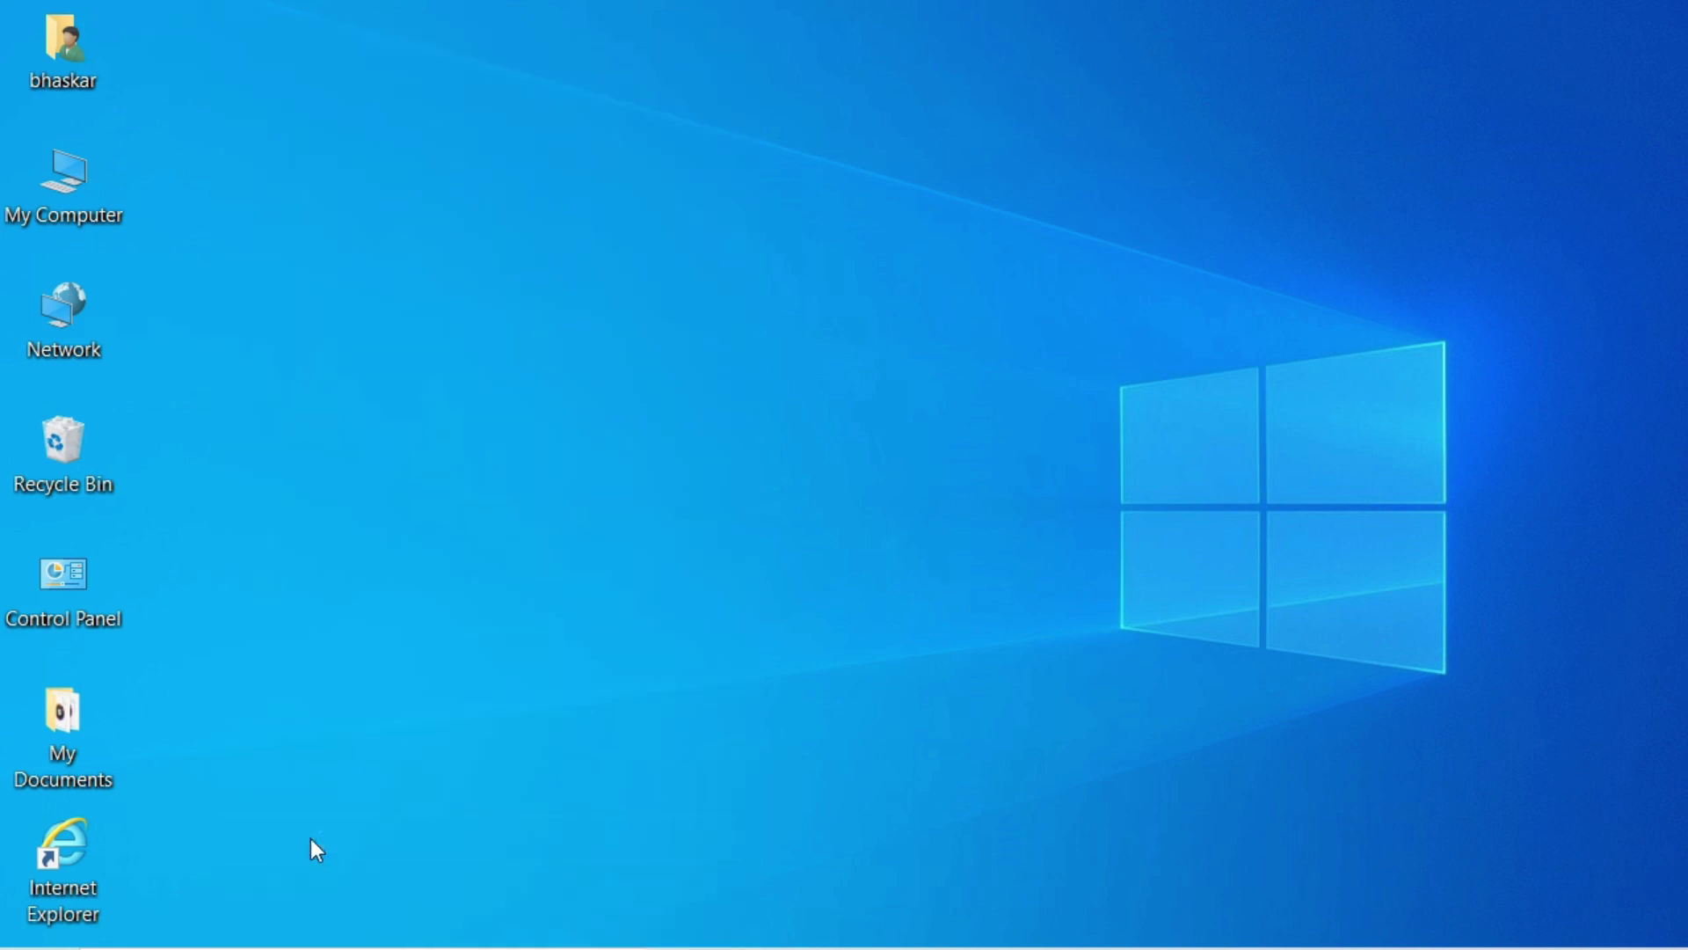